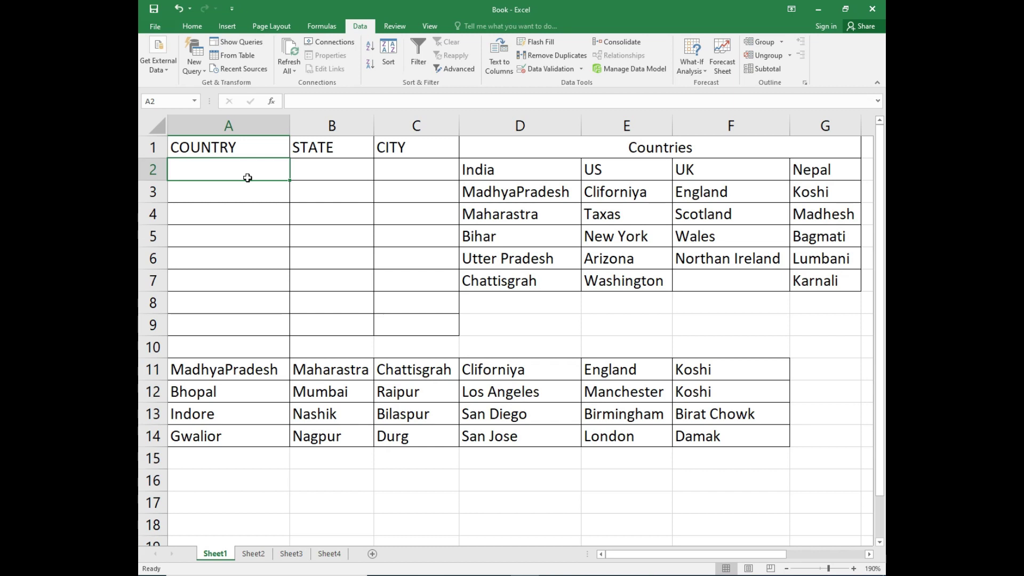
- Add list data validation to the country cell A2, using the country headers =$D$2:$G$2 as the source
{"action": "left_click", "coordinate": [549, 70]}
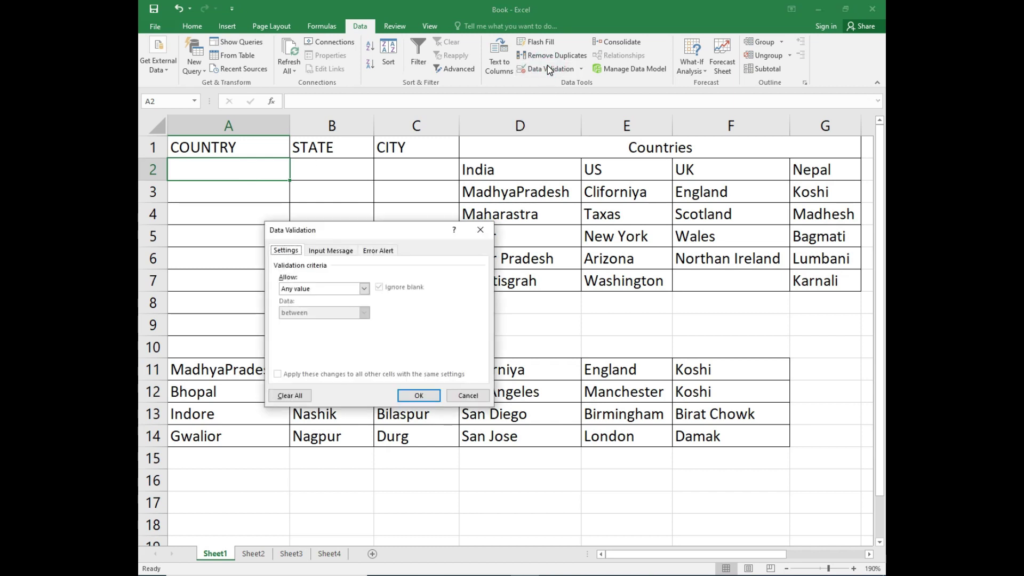
{"action": "left_click", "coordinate": [364, 288]}
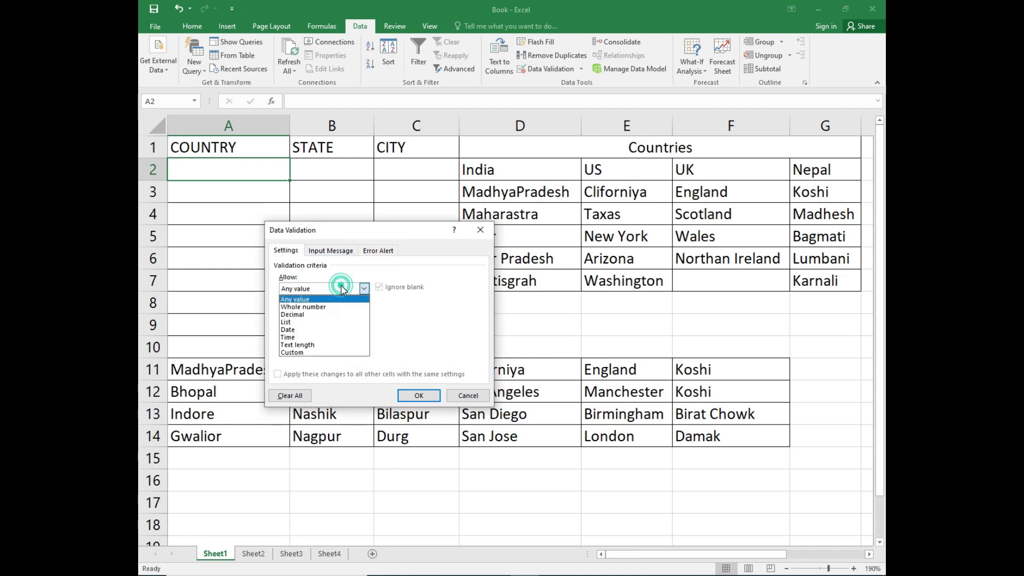
{"action": "left_click", "coordinate": [328, 321]}
{"action": "left_click", "coordinate": [358, 340]}
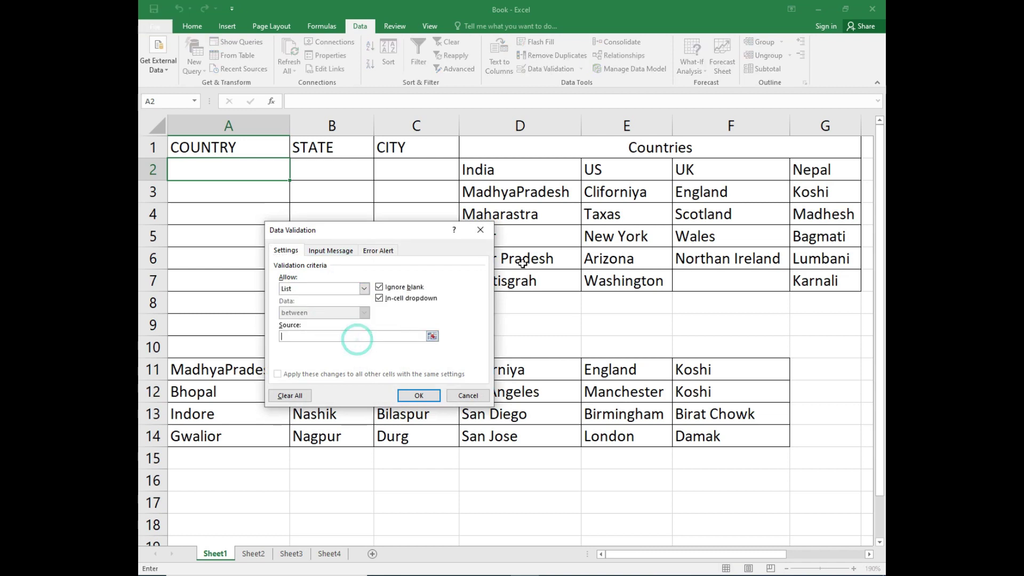
{"action": "left_click_drag", "start_coordinate": [560, 175], "coordinate": [803, 172]}
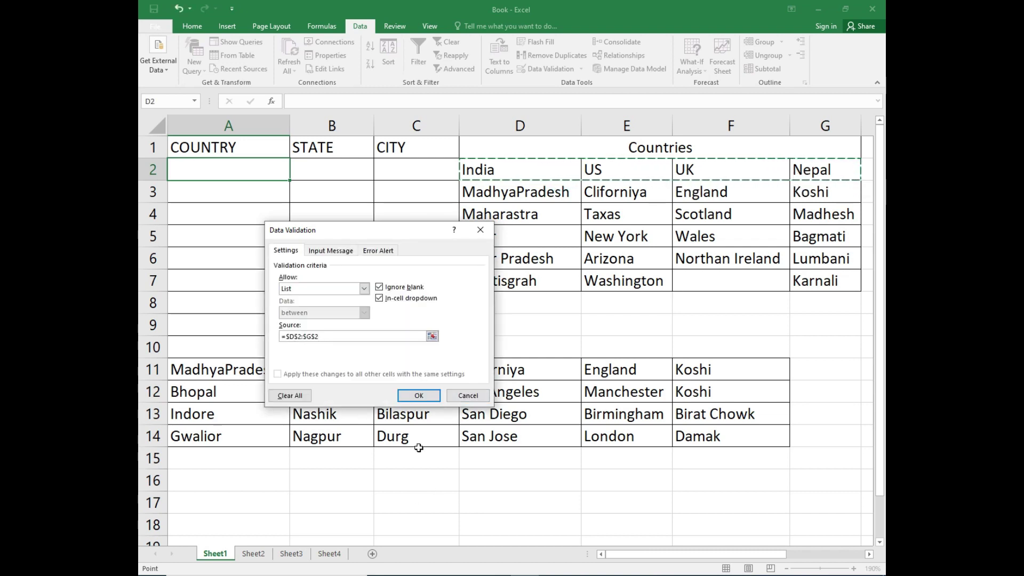
{"action": "left_click", "coordinate": [419, 395]}
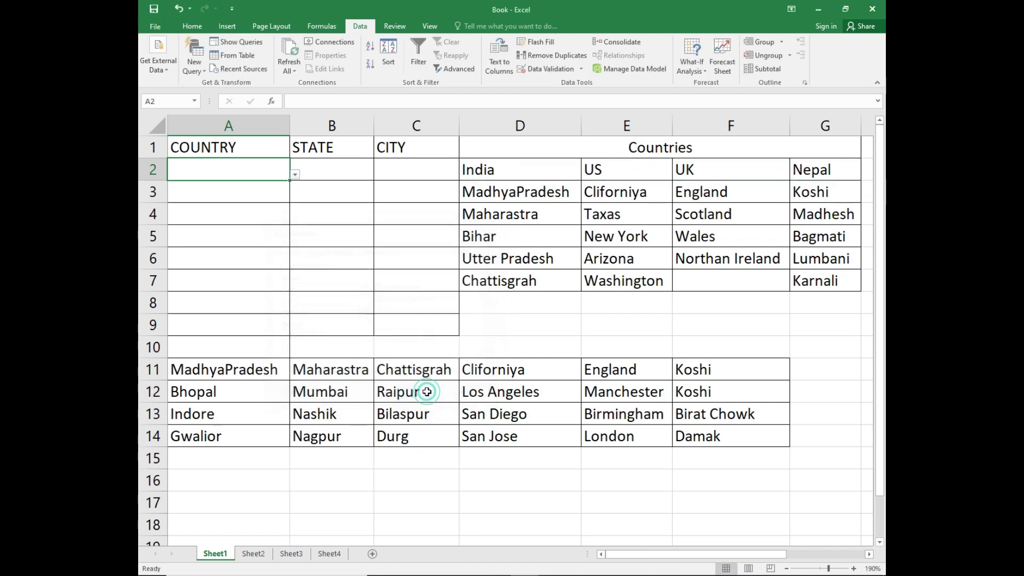
- Check the options offered by the country drop-down in A2
{"action": "left_click", "coordinate": [295, 175]}
{"action": "left_click", "coordinate": [296, 176]}
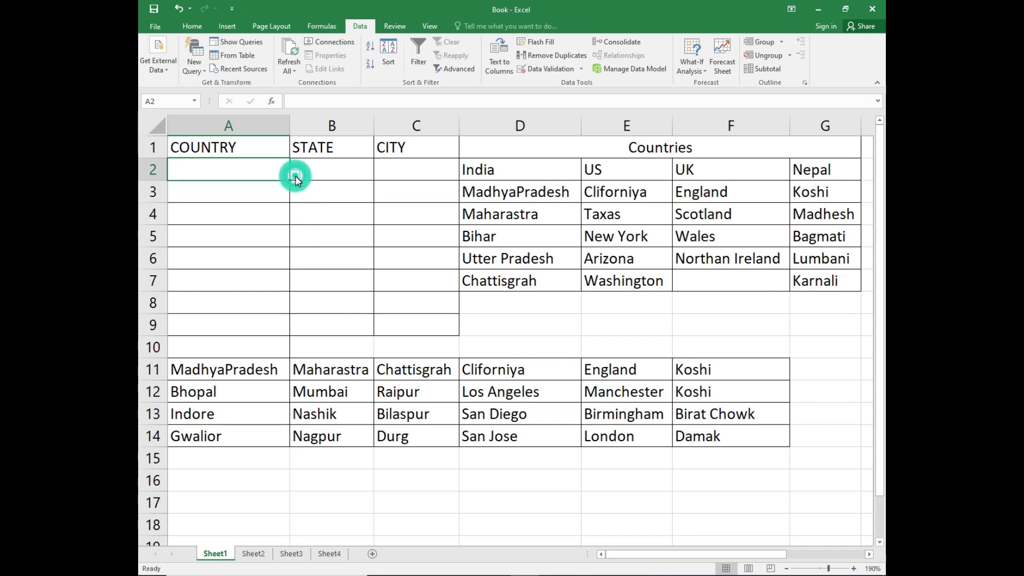
{"action": "left_click", "coordinate": [295, 175]}
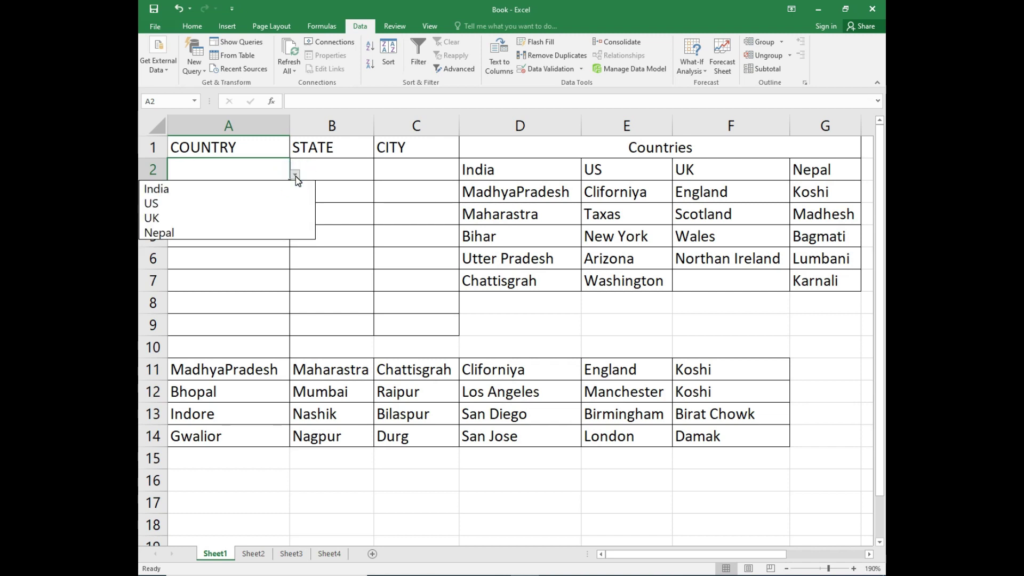
{"action": "left_click", "coordinate": [296, 179]}
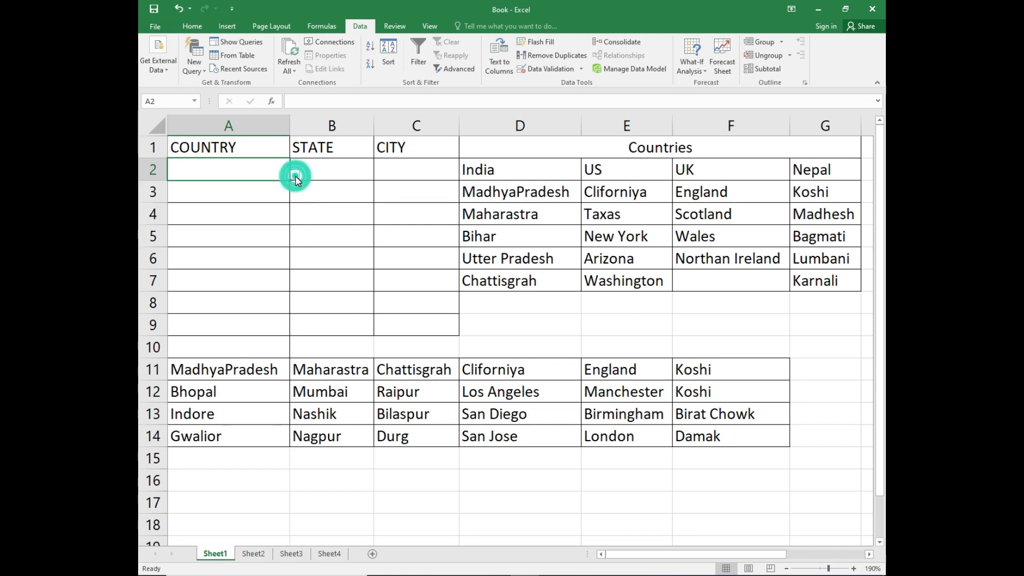
- Name the state range D3:D7 India, matching its country header in D2
{"action": "left_click", "coordinate": [327, 172]}
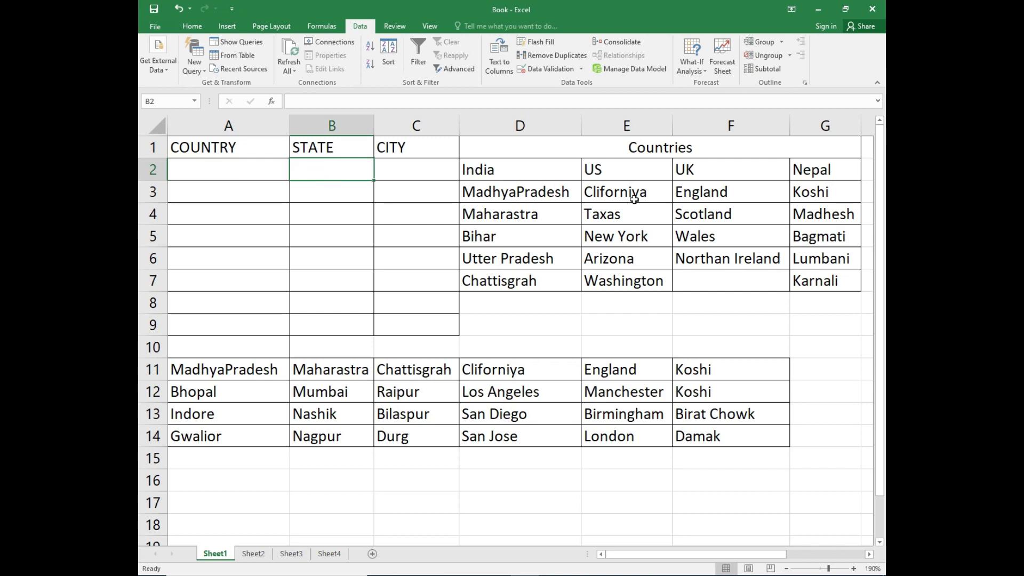
{"action": "left_click", "coordinate": [527, 174]}
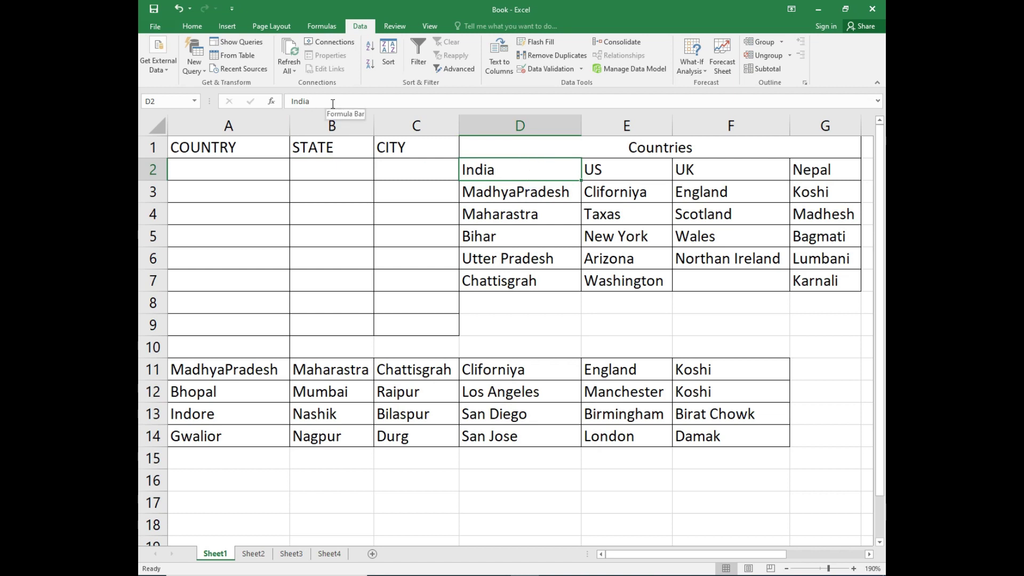
{"action": "left_click_drag", "start_coordinate": [500, 195], "coordinate": [500, 277]}
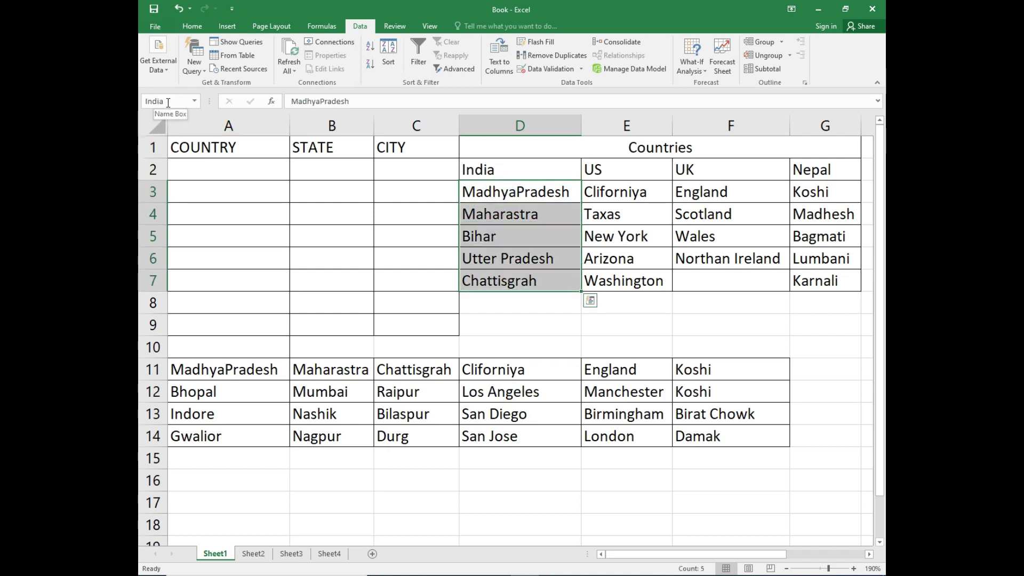
{"action": "left_click", "coordinate": [510, 169]}
{"action": "left_click_drag", "start_coordinate": [316, 101], "coordinate": [290, 104]}
{"action": "left_click_drag", "start_coordinate": [490, 234], "coordinate": [500, 278]}
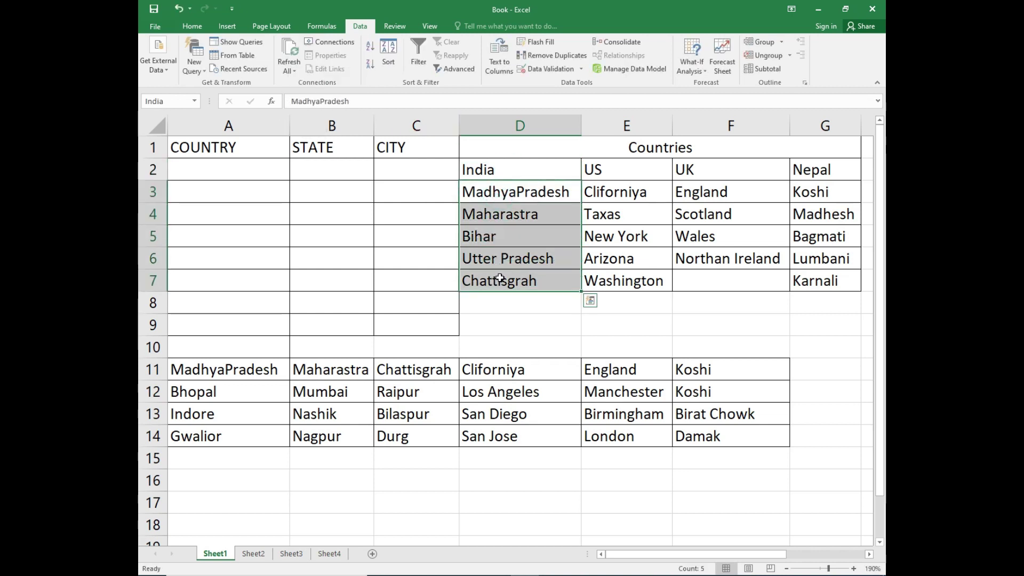
{"action": "left_click", "coordinate": [173, 102]}
{"action": "left_click", "coordinate": [173, 101]}
{"action": "key", "text": "Return"}
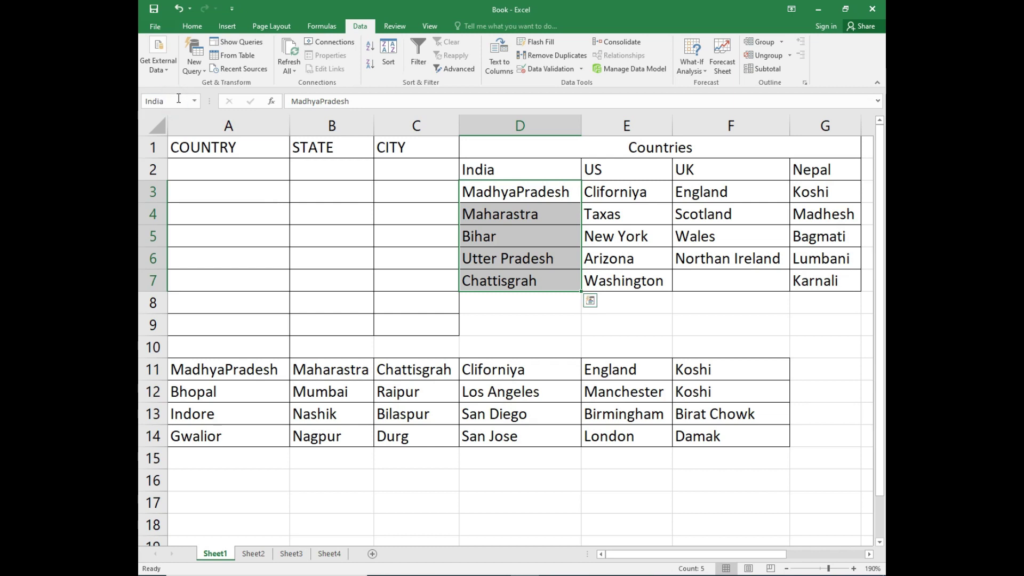
- Check the range names of the US, UK and Nepal state lists in E3:E7, F3:F6 and G3:G7
{"action": "left_click_drag", "start_coordinate": [598, 192], "coordinate": [616, 277]}
{"action": "left_click_drag", "start_coordinate": [706, 192], "coordinate": [717, 255]}
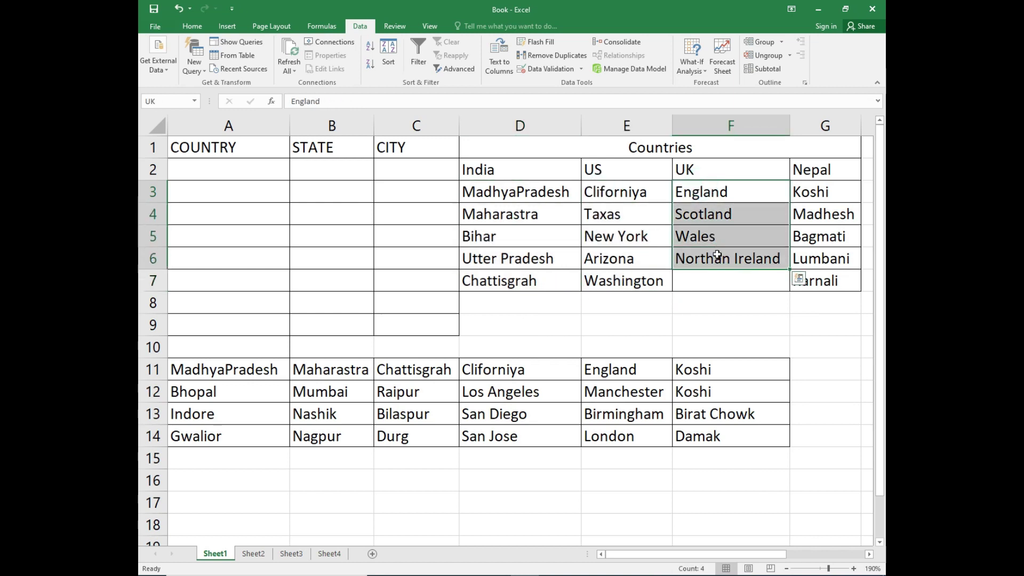
{"action": "left_click", "coordinate": [825, 202]}
{"action": "left_click_drag", "start_coordinate": [824, 202], "coordinate": [825, 281]}
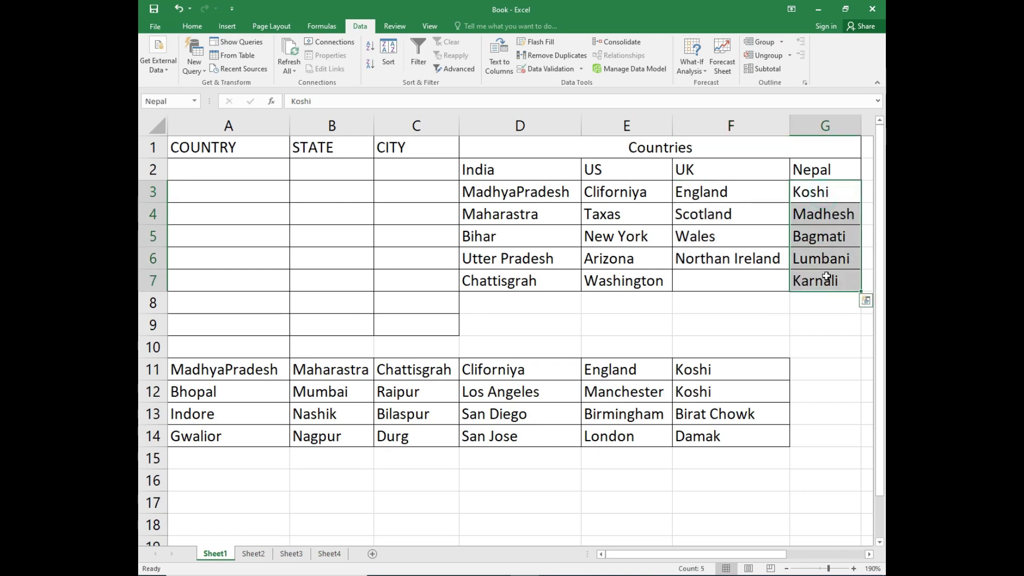
{"action": "left_click", "coordinate": [585, 210]}
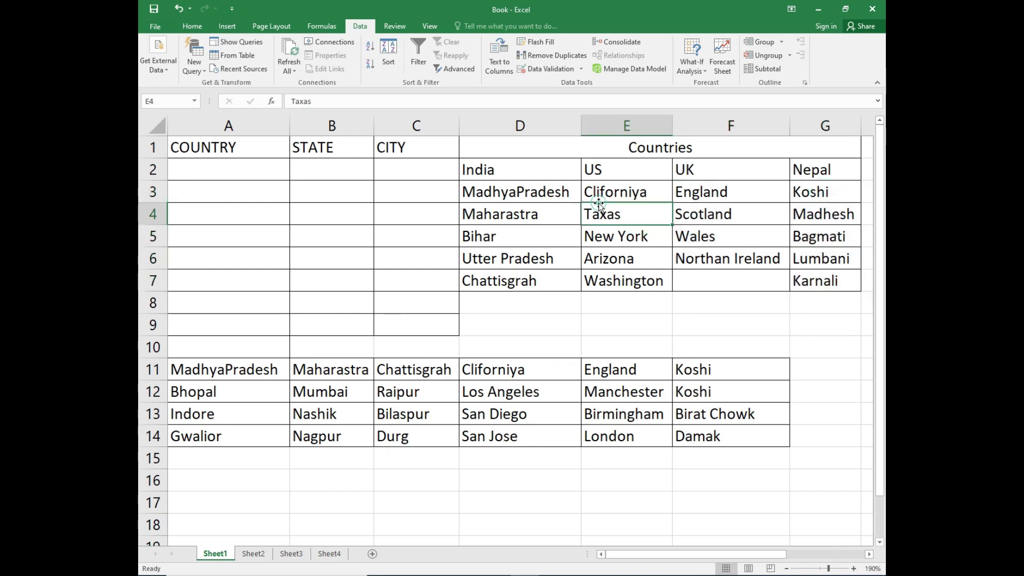
- Try to name the city range A12:A14 MadhyaPradesh, using the text copied from its header in A11
{"action": "left_click", "coordinate": [240, 368]}
{"action": "left_click_drag", "start_coordinate": [235, 390], "coordinate": [235, 433]}
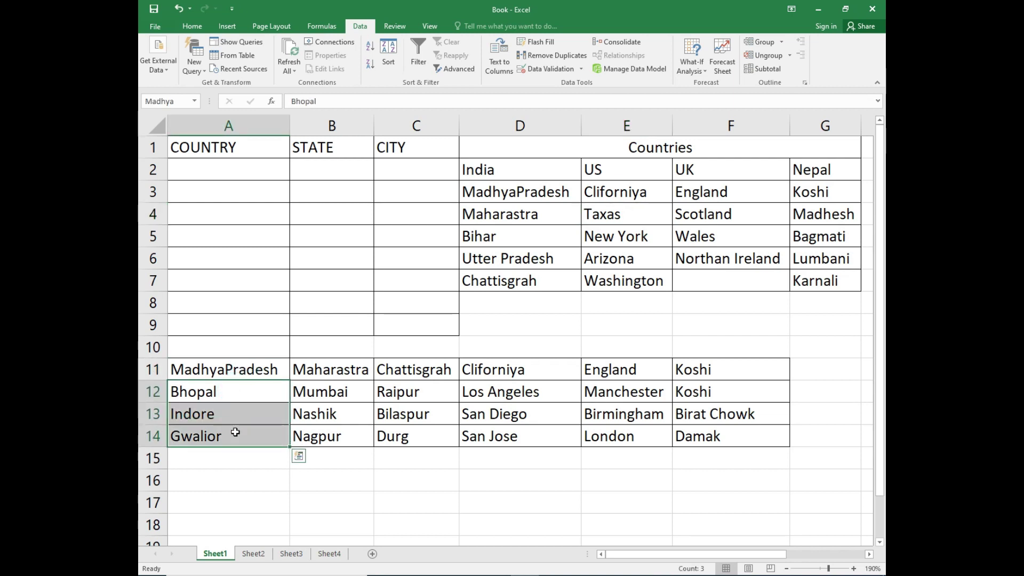
{"action": "left_click", "coordinate": [234, 377]}
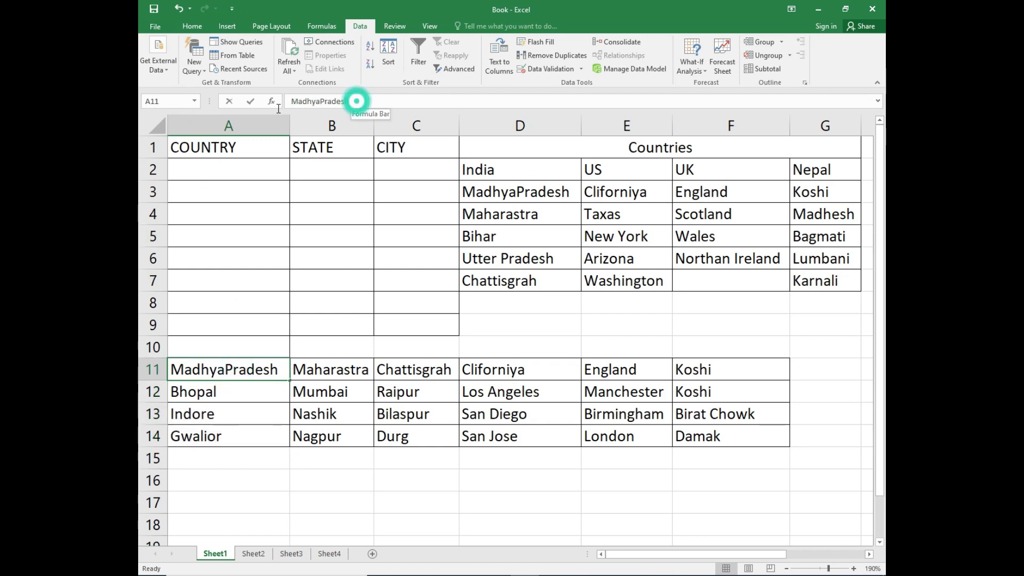
{"action": "left_click", "coordinate": [348, 103]}
{"action": "left_click_drag", "start_coordinate": [364, 101], "coordinate": [292, 101]}
{"action": "key", "text": "ctrl+c"}
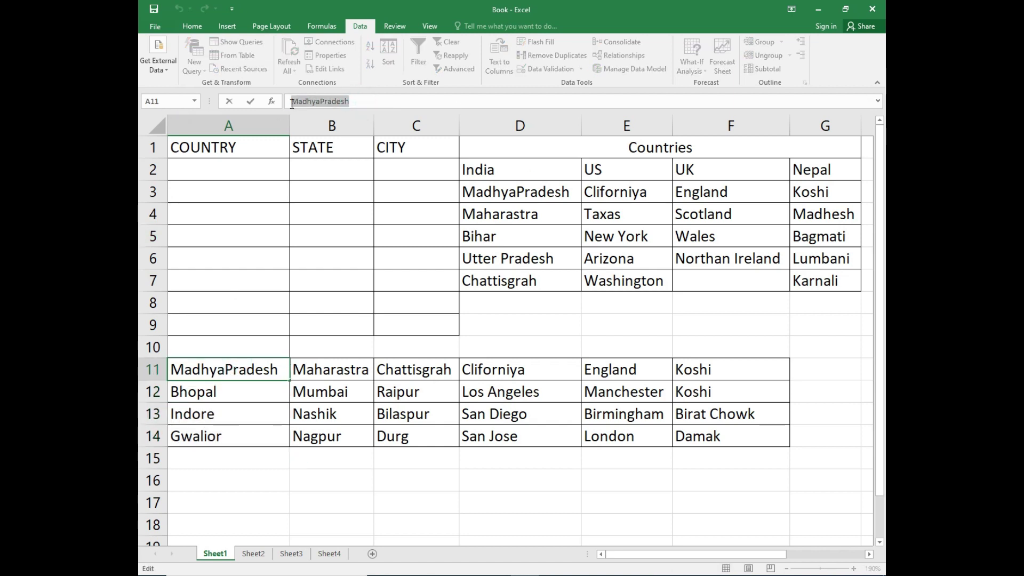
{"action": "left_click", "coordinate": [215, 391]}
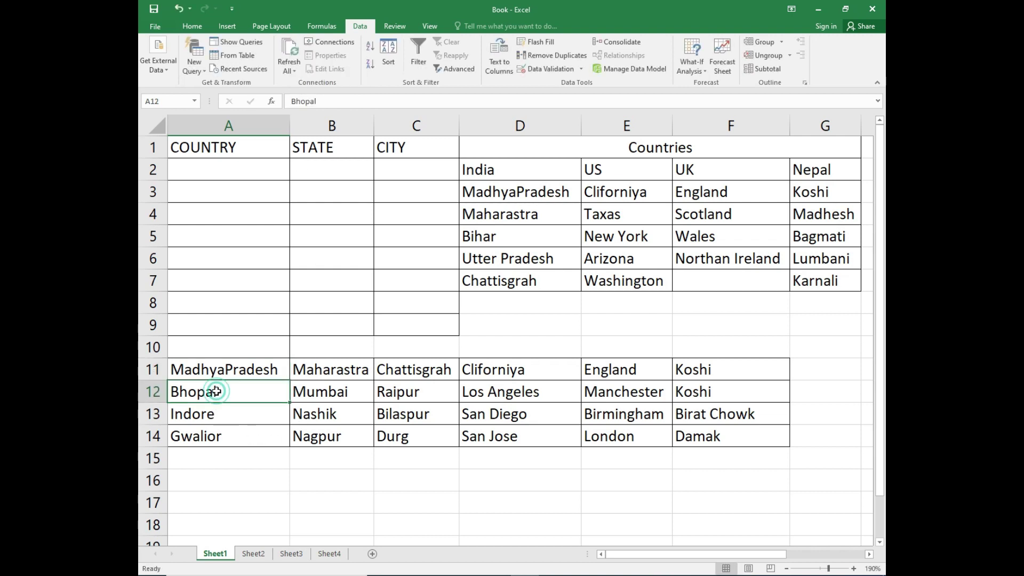
{"action": "left_click_drag", "start_coordinate": [216, 397], "coordinate": [224, 435]}
{"action": "double_click", "coordinate": [176, 98]}
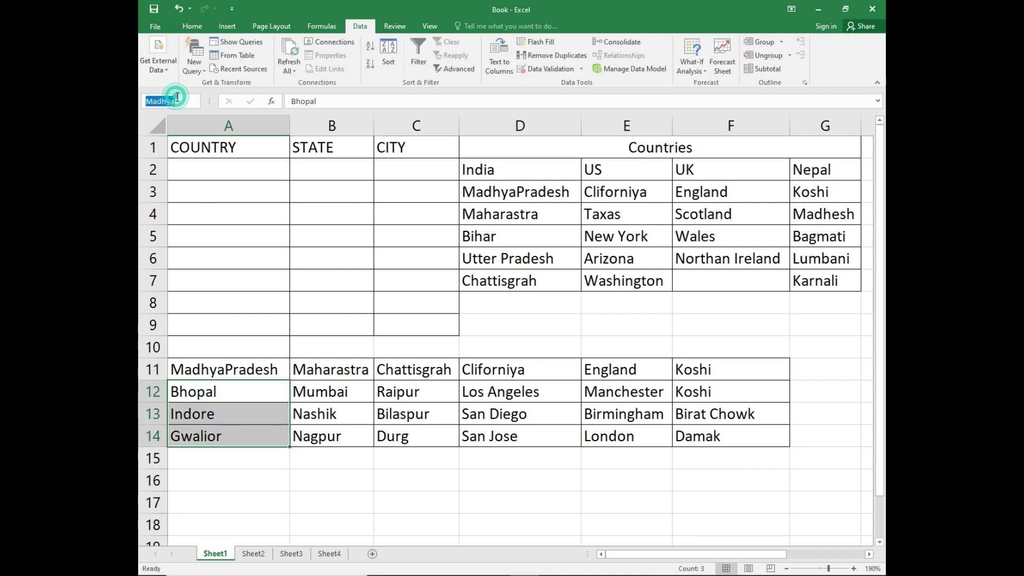
{"action": "key", "text": "ctrl+v"}
{"action": "key", "text": "Escape"}
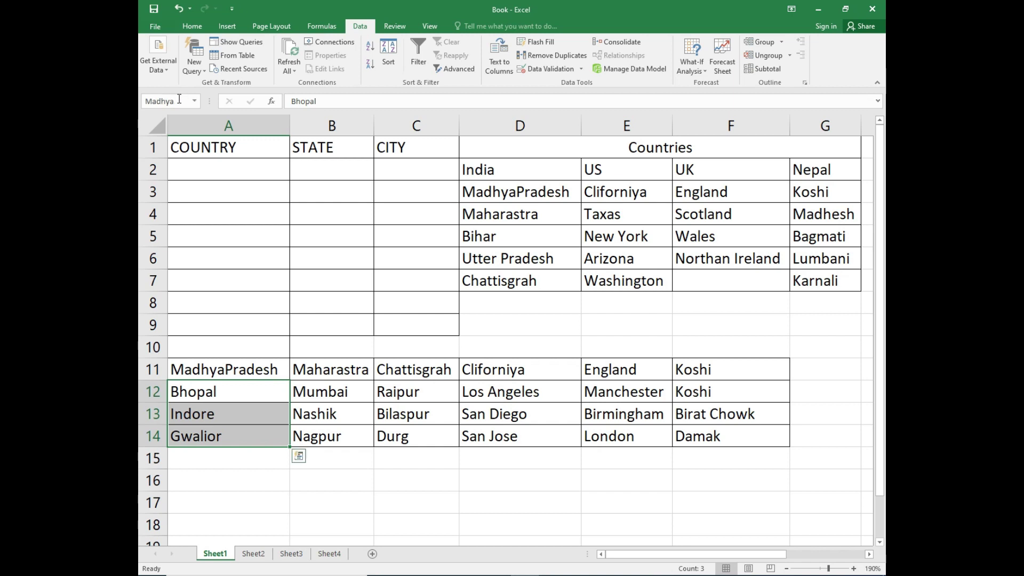
- Check the range names of the remaining city lists in rows 12 to 14, from Maharastra through Koshi
{"action": "left_click", "coordinate": [236, 415]}
{"action": "left_click_drag", "start_coordinate": [321, 392], "coordinate": [322, 436]}
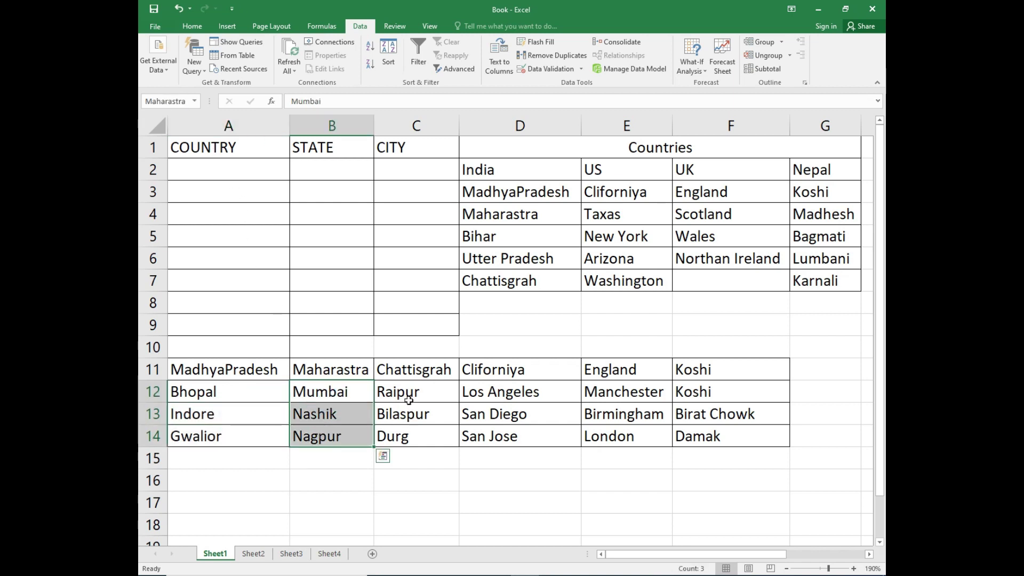
{"action": "left_click_drag", "start_coordinate": [409, 393], "coordinate": [413, 436]}
{"action": "left_click_drag", "start_coordinate": [486, 392], "coordinate": [502, 447]}
{"action": "left_click_drag", "start_coordinate": [608, 392], "coordinate": [613, 436]}
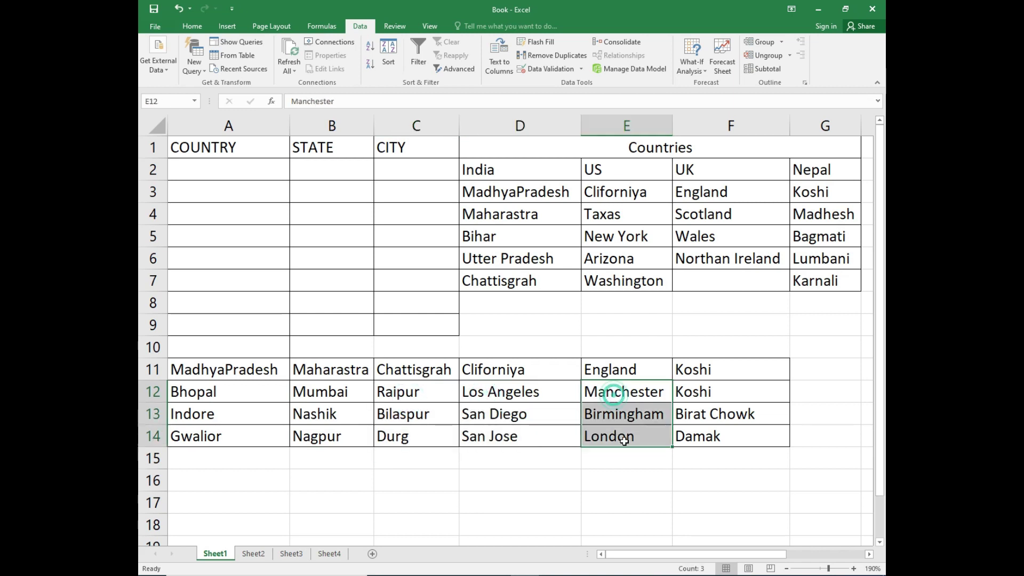
{"action": "left_click_drag", "start_coordinate": [688, 393], "coordinate": [695, 431]}
{"action": "left_click", "coordinate": [647, 431]}
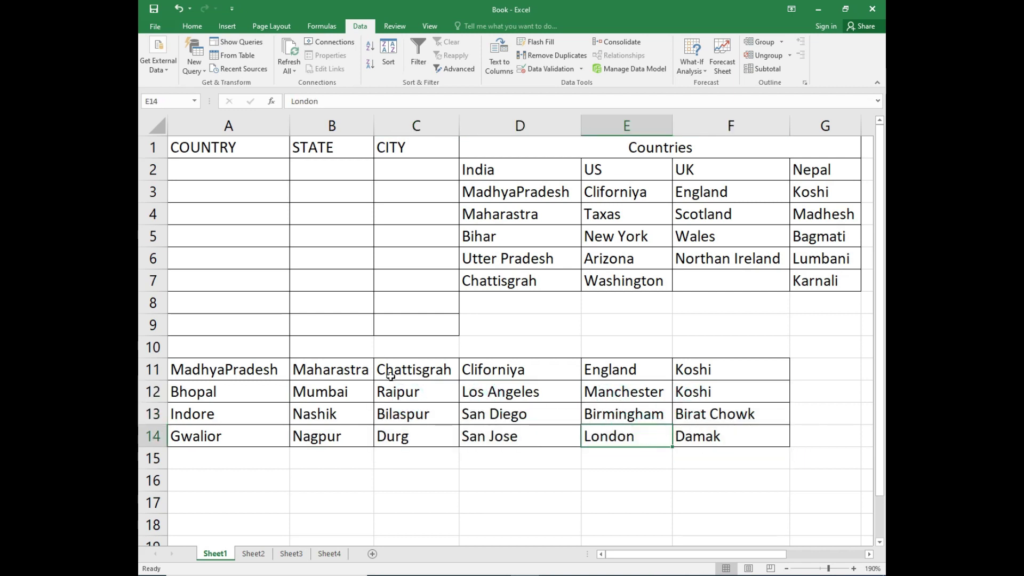
- Add list data validation to the state cell B2 with source =INDIRECT($A2), and choose India as the country in A2
{"action": "left_click", "coordinate": [349, 174]}
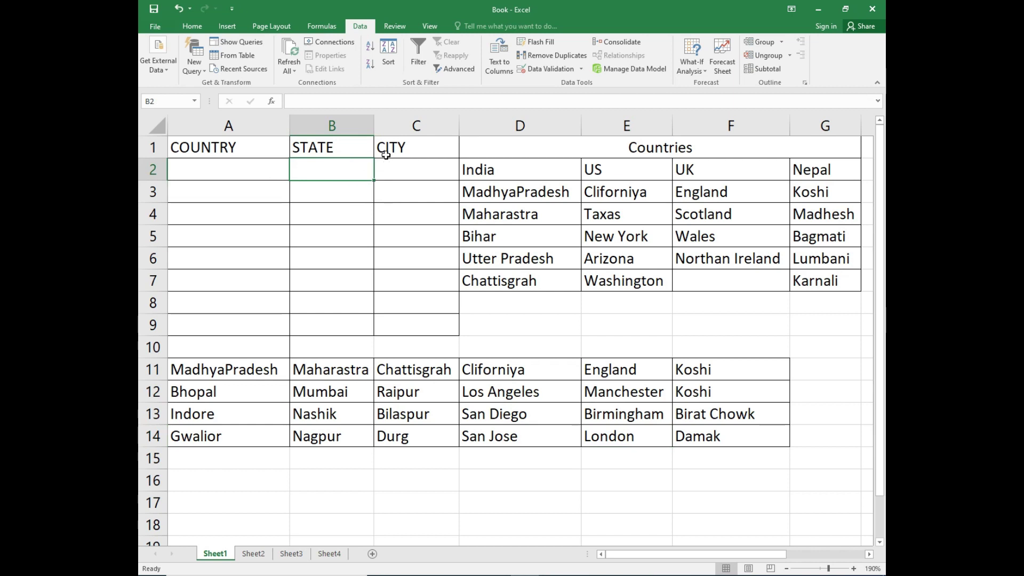
{"action": "left_click", "coordinate": [547, 68]}
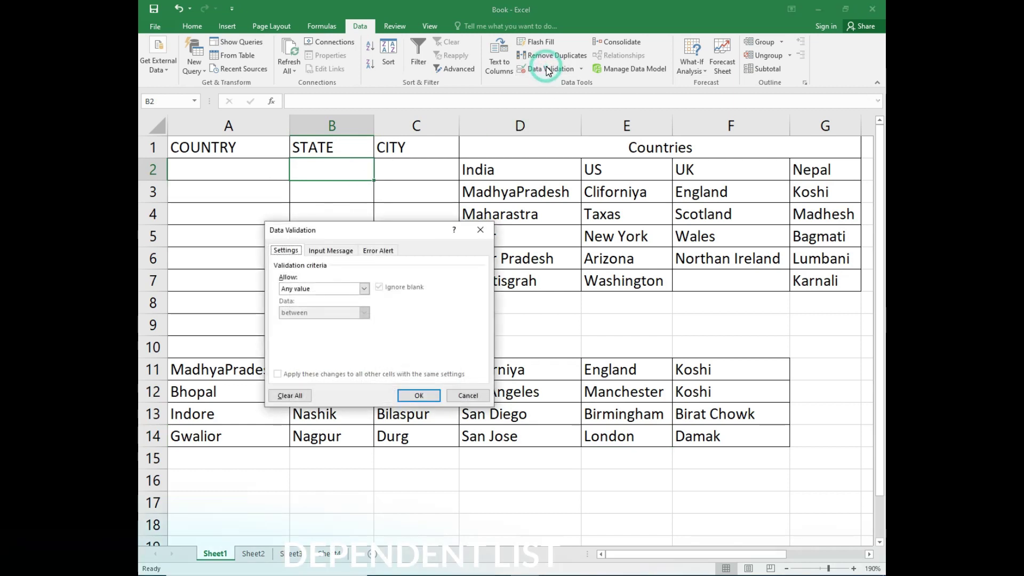
{"action": "left_click", "coordinate": [365, 288]}
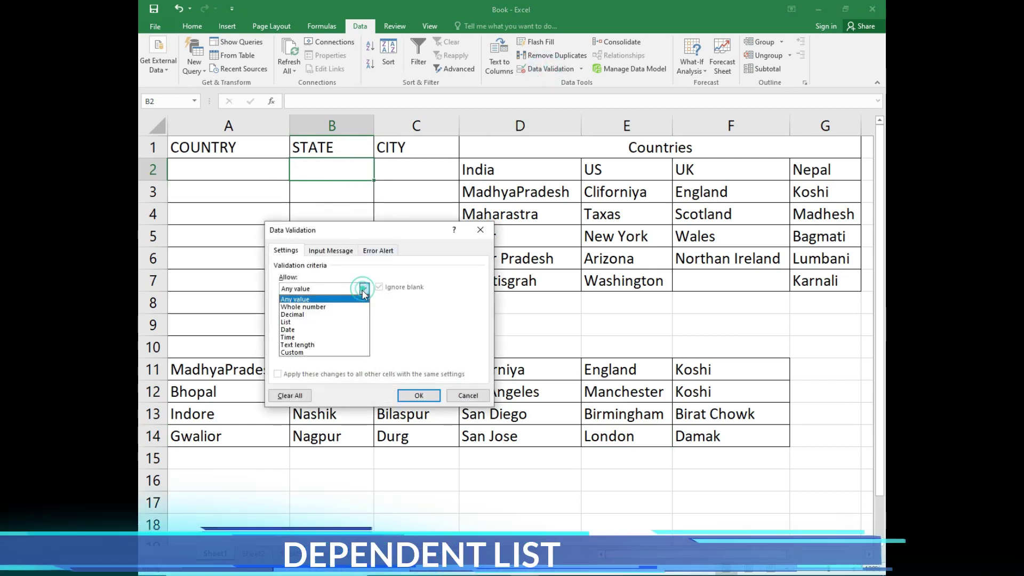
{"action": "left_click", "coordinate": [339, 325]}
{"action": "left_click", "coordinate": [337, 336]}
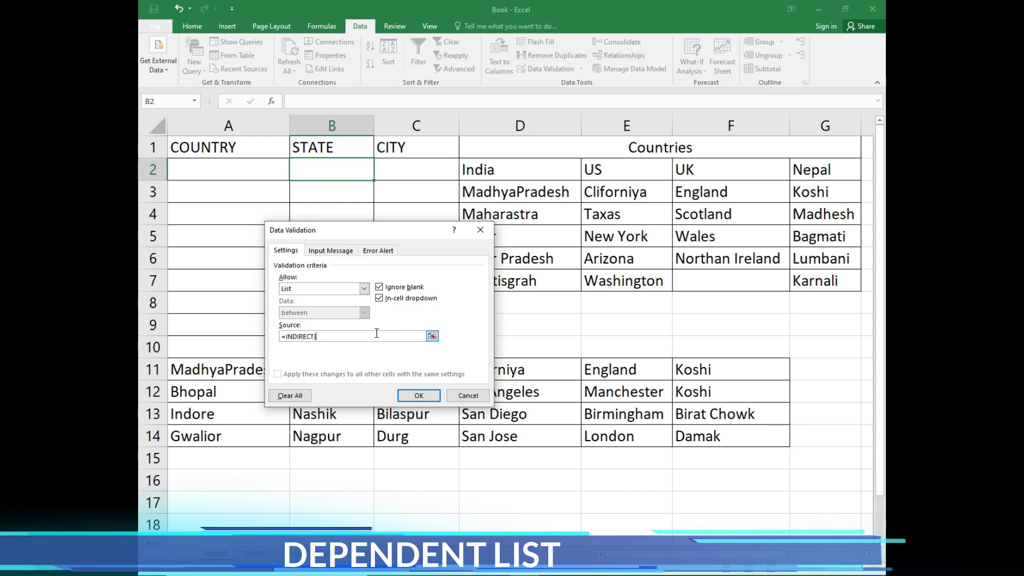
{"action": "left_click", "coordinate": [251, 169]}
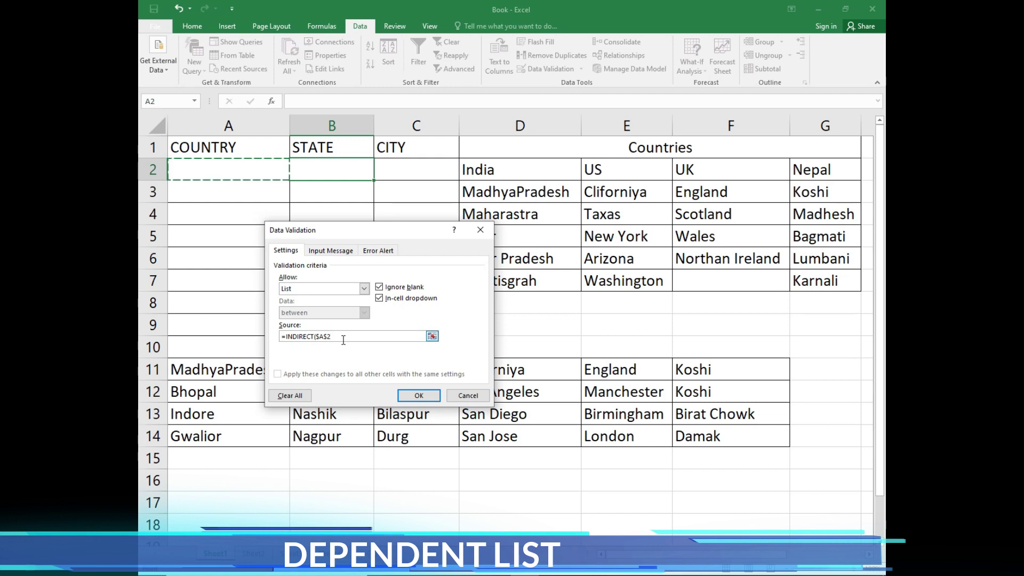
{"action": "type", "text": ")"}
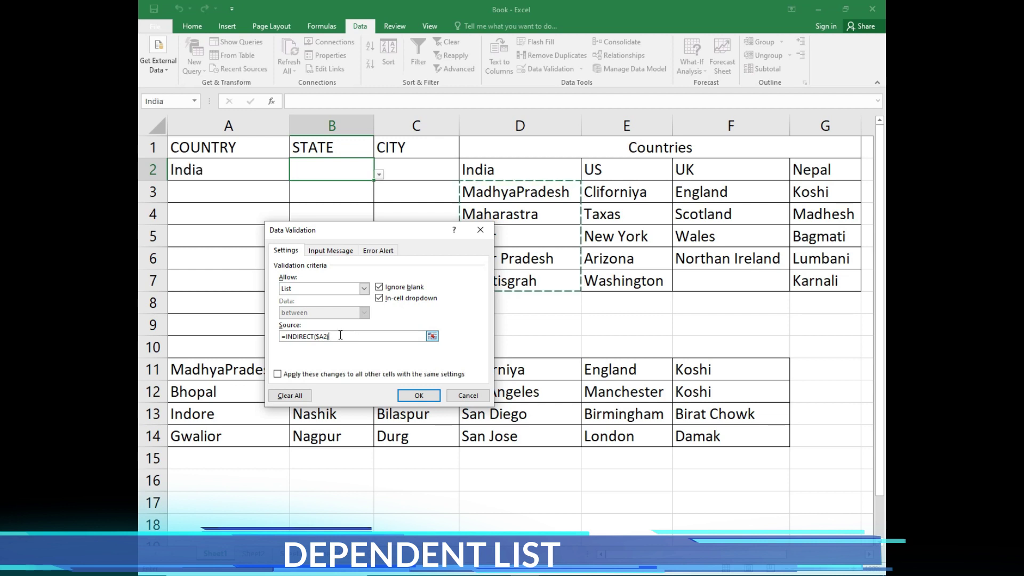
{"action": "left_click", "coordinate": [418, 398]}
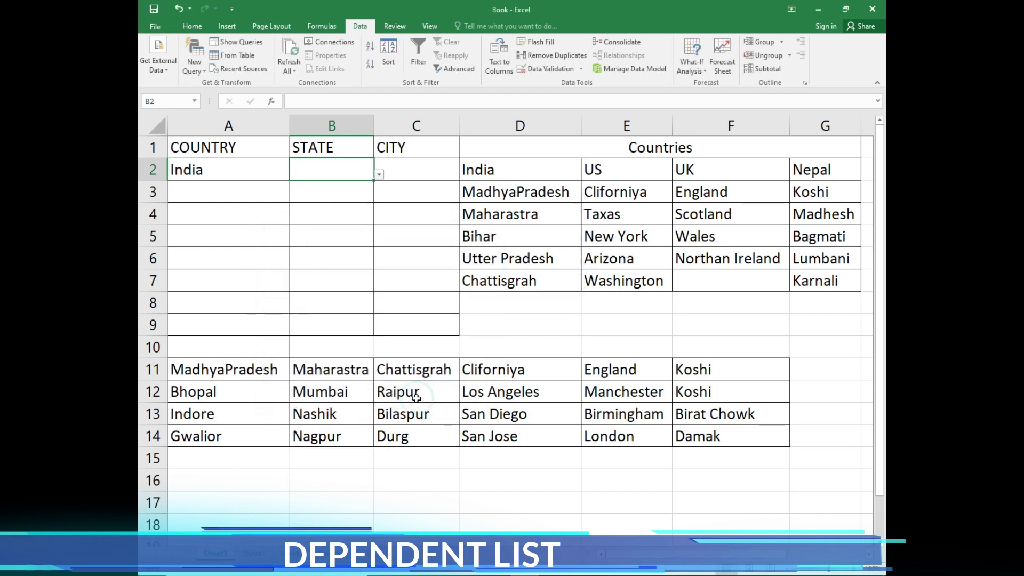
- Try the dependent state drop-down in B2 and choose Maharastra
{"action": "left_click", "coordinate": [379, 176]}
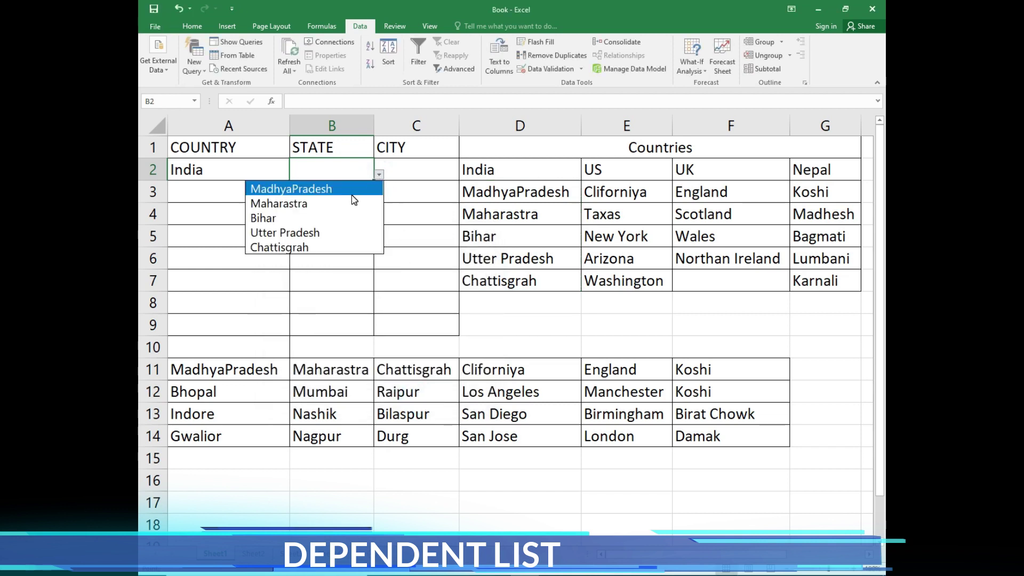
{"action": "left_click", "coordinate": [352, 193]}
{"action": "left_click", "coordinate": [380, 176]}
{"action": "left_click", "coordinate": [312, 209]}
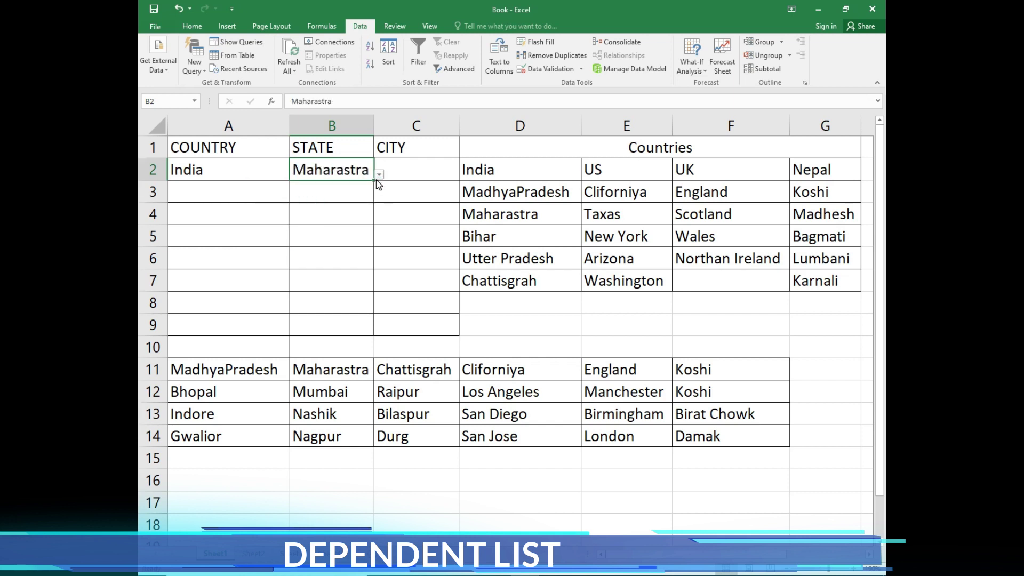
- Fill the country cell A2 down through A5, and choose US in A3, UK in A4 and Nepal in A5
{"action": "left_click", "coordinate": [264, 165]}
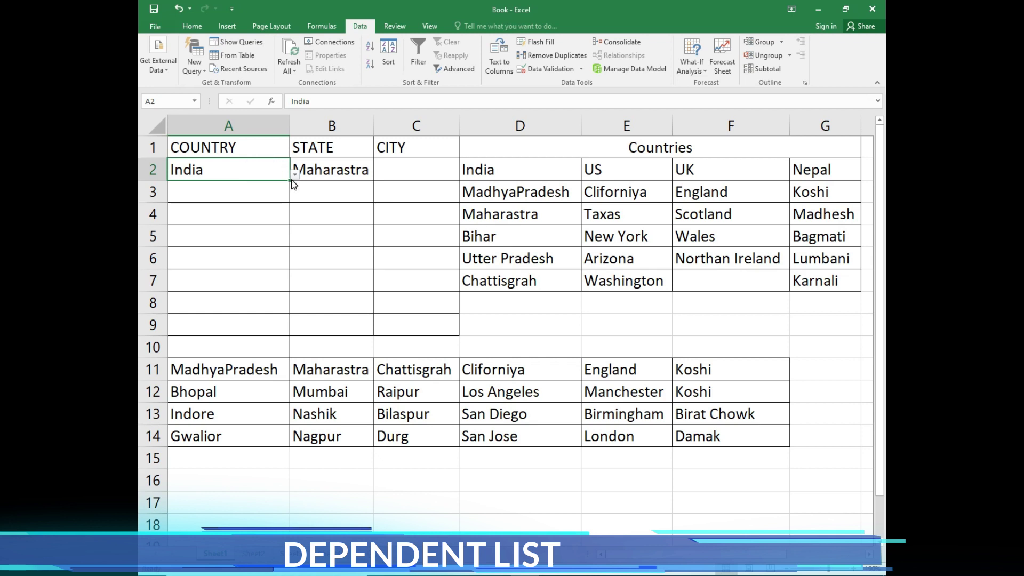
{"action": "left_click_drag", "start_coordinate": [290, 180], "coordinate": [288, 244]}
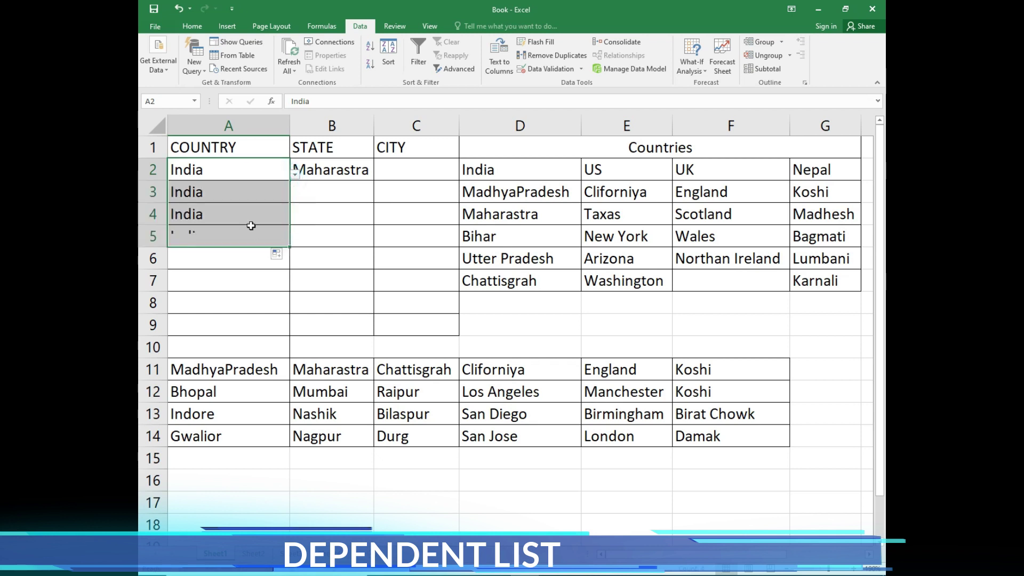
{"action": "left_click", "coordinate": [253, 191]}
{"action": "left_click", "coordinate": [295, 197]}
{"action": "left_click", "coordinate": [275, 223]}
{"action": "left_click", "coordinate": [276, 223]}
{"action": "left_click", "coordinate": [295, 219]}
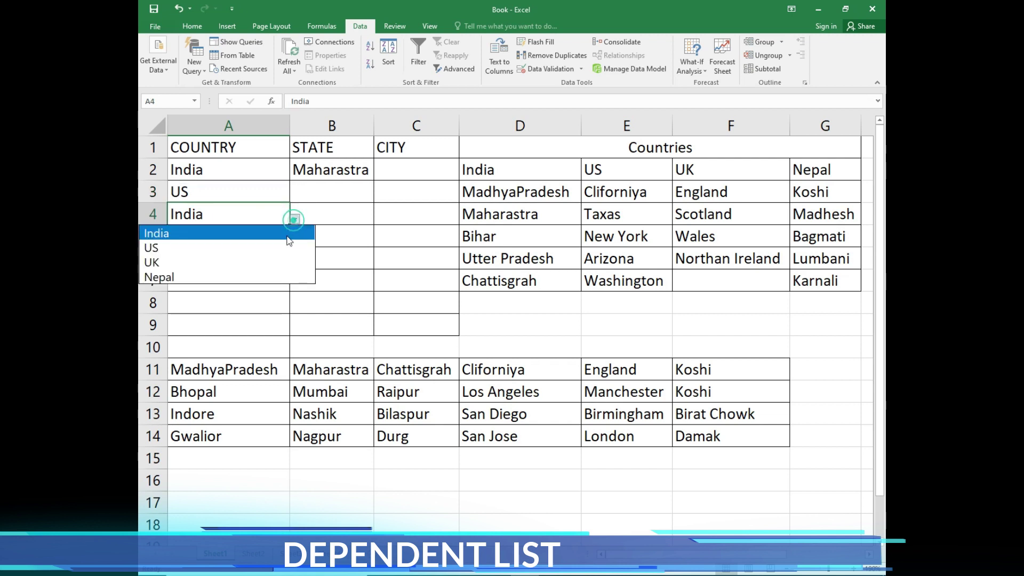
{"action": "left_click", "coordinate": [279, 262]}
{"action": "left_click", "coordinate": [272, 238]}
{"action": "left_click", "coordinate": [295, 241]}
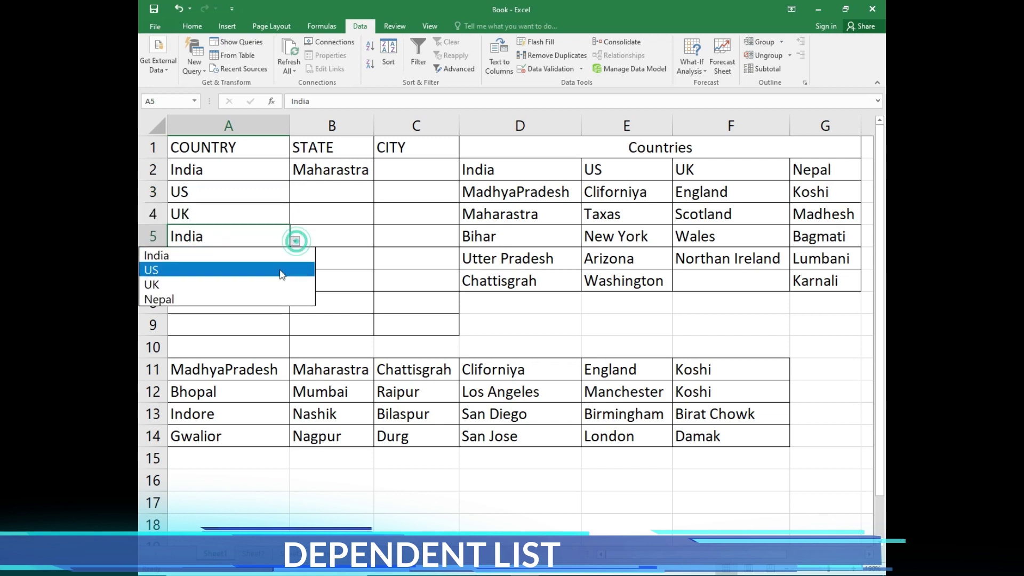
{"action": "left_click", "coordinate": [272, 297]}
- Fill the state cell B2 down through B5, and choose Cliforniya in B3, England in B4 and Koshi in B5
{"action": "left_click", "coordinate": [342, 173]}
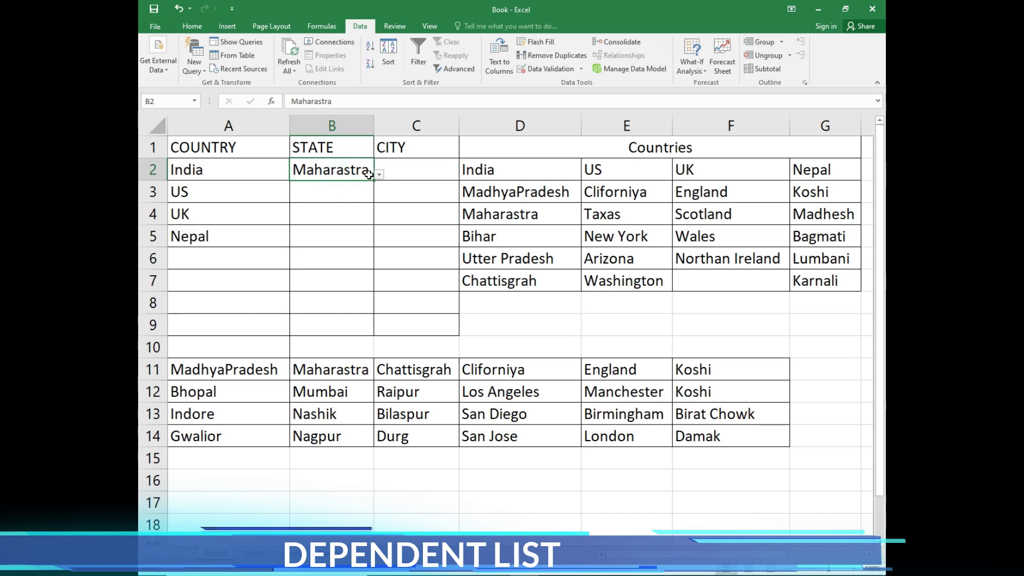
{"action": "left_click_drag", "start_coordinate": [375, 183], "coordinate": [361, 254]}
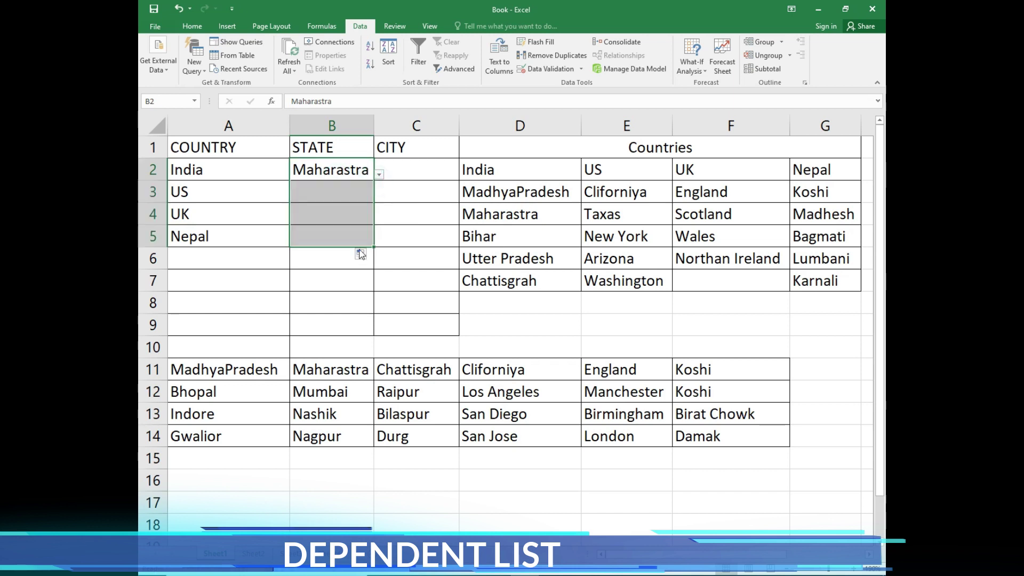
{"action": "left_click", "coordinate": [347, 192]}
{"action": "left_click", "coordinate": [379, 196]}
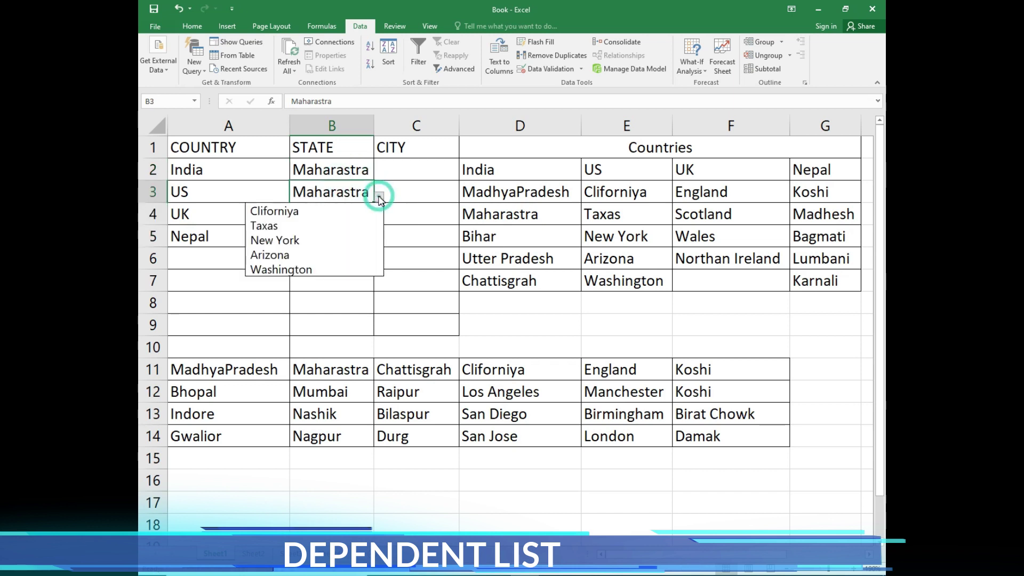
{"action": "left_click", "coordinate": [320, 220]}
{"action": "left_click", "coordinate": [331, 214]}
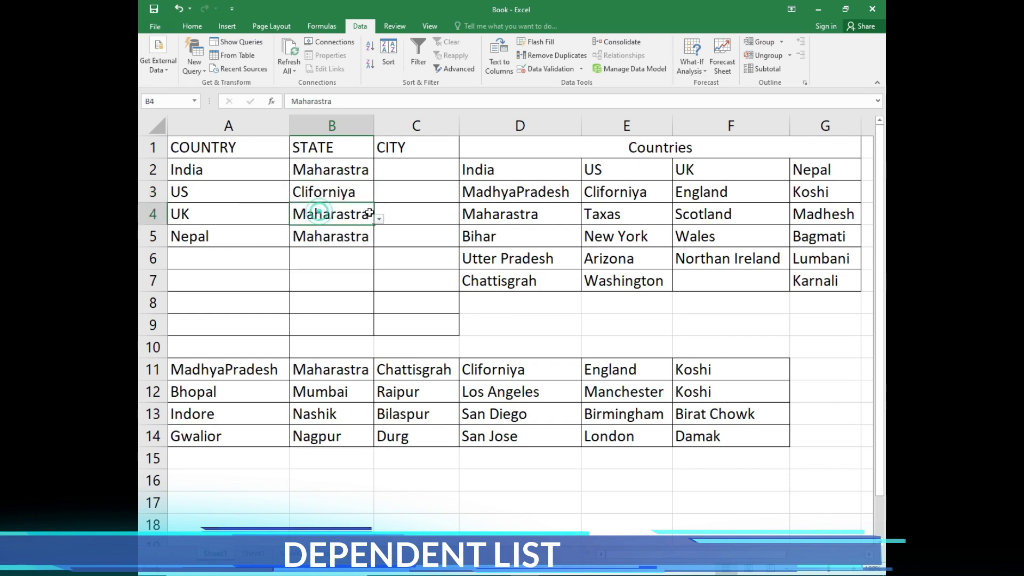
{"action": "left_click", "coordinate": [381, 219]}
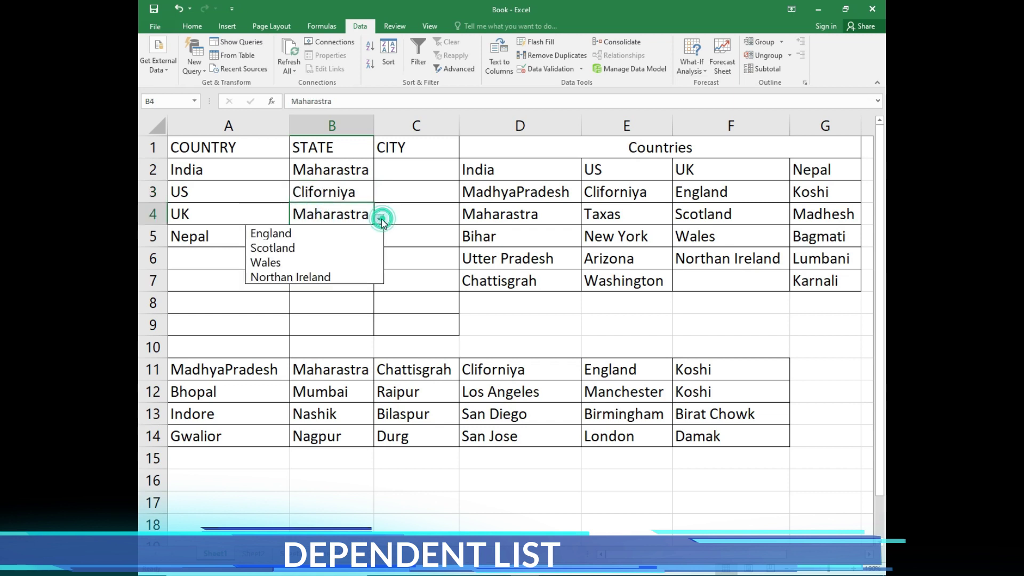
{"action": "left_click", "coordinate": [334, 232]}
{"action": "left_click", "coordinate": [334, 236]}
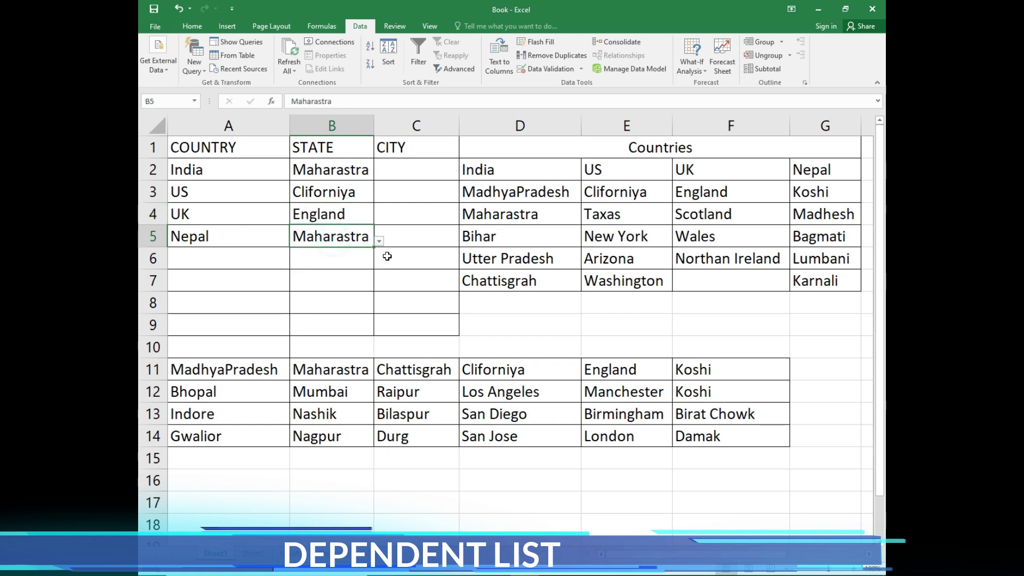
{"action": "left_click", "coordinate": [378, 241]}
{"action": "left_click", "coordinate": [352, 256]}
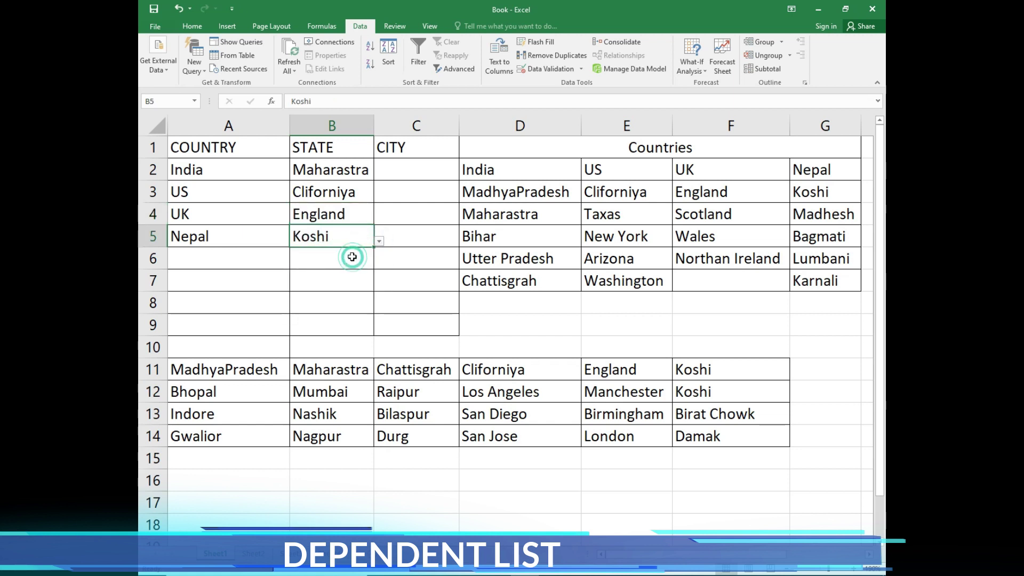
- Add list data validation to the city cell C2, with an INDIRECT formula referring to the state cell B2 as its source
{"action": "left_click", "coordinate": [349, 172]}
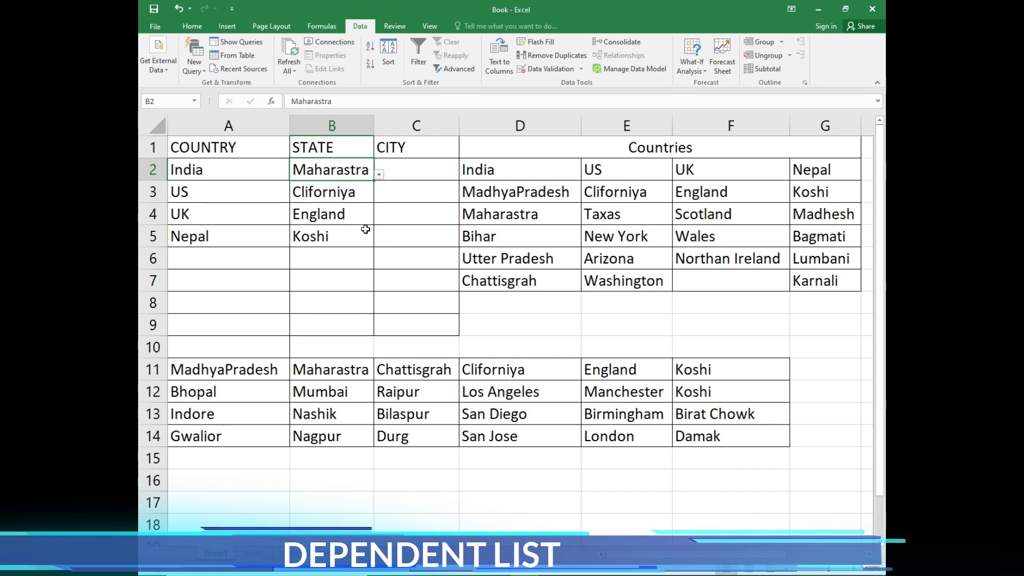
{"action": "left_click", "coordinate": [412, 175]}
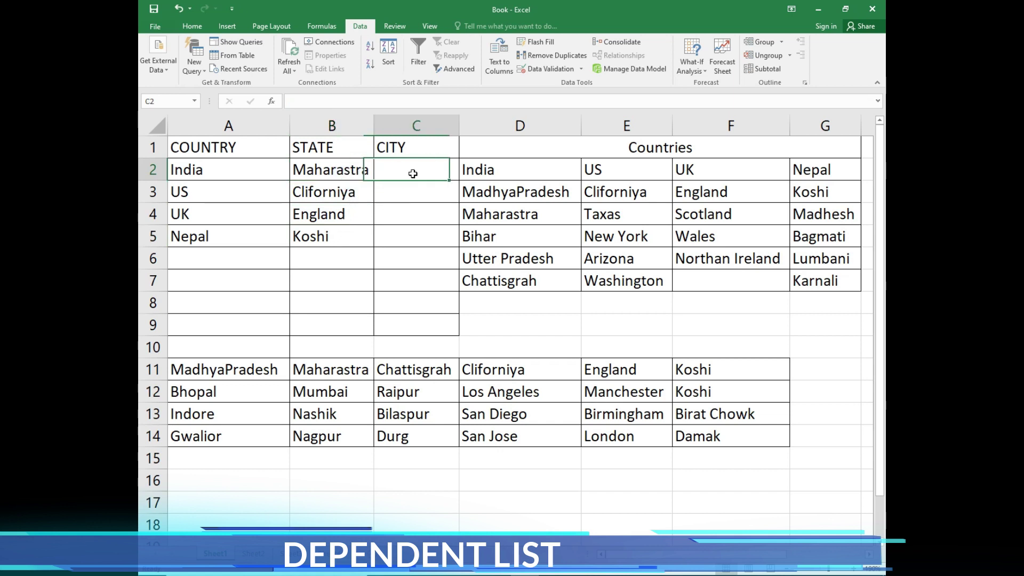
{"action": "left_click", "coordinate": [543, 72]}
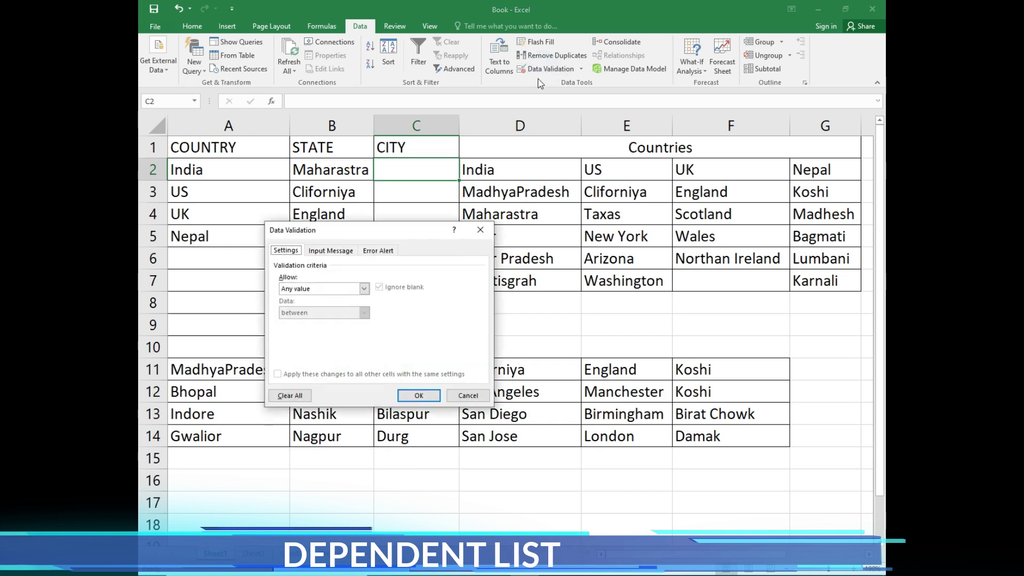
{"action": "left_click", "coordinate": [350, 295]}
{"action": "left_click", "coordinate": [331, 322]}
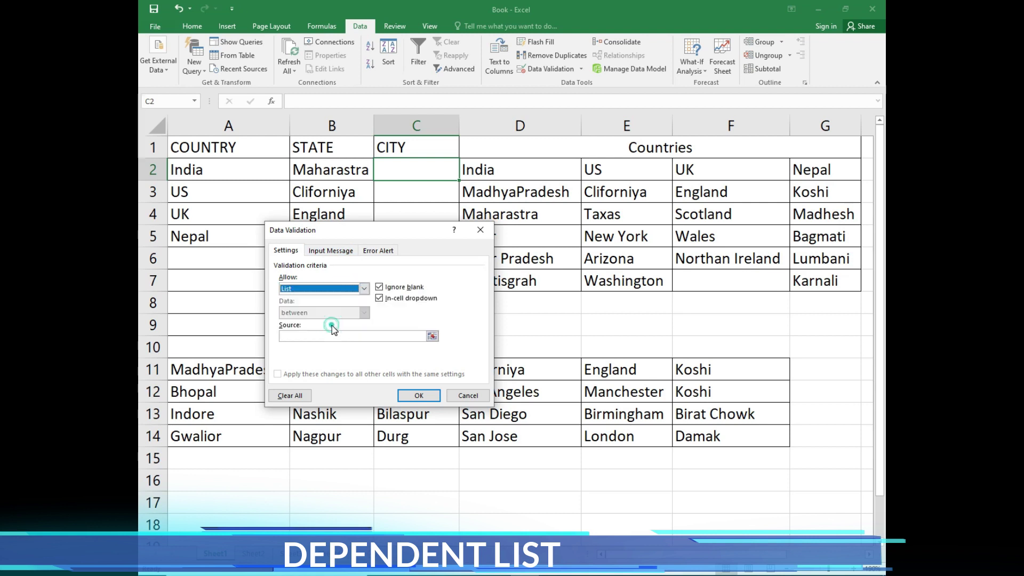
{"action": "left_click", "coordinate": [327, 336]}
{"action": "type", "text": "=IN"}
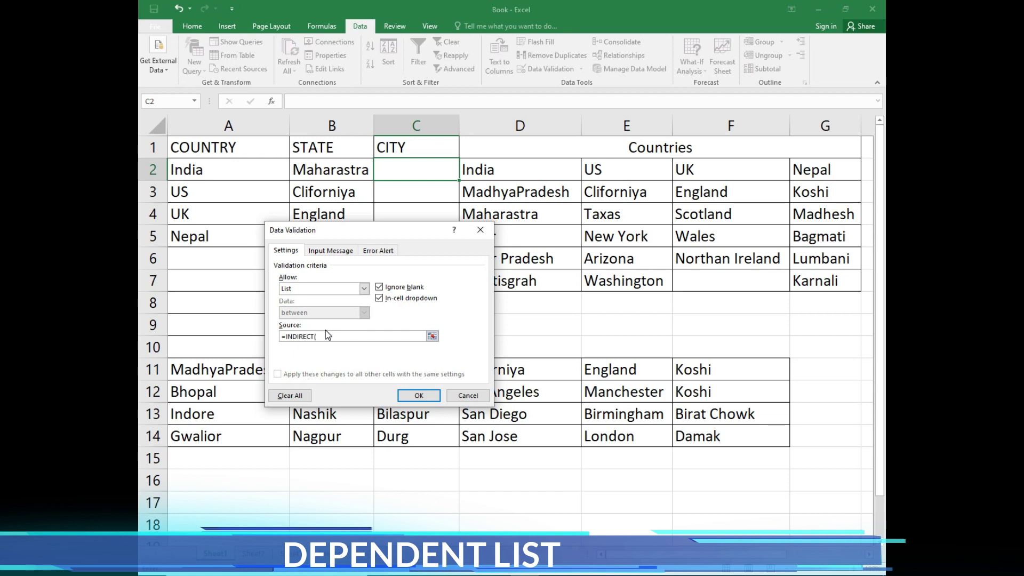
{"action": "type", "text": "DIRECT("}
{"action": "left_click", "coordinate": [328, 171]}
{"action": "type", "text": ")"}
{"action": "left_click", "coordinate": [419, 395]}
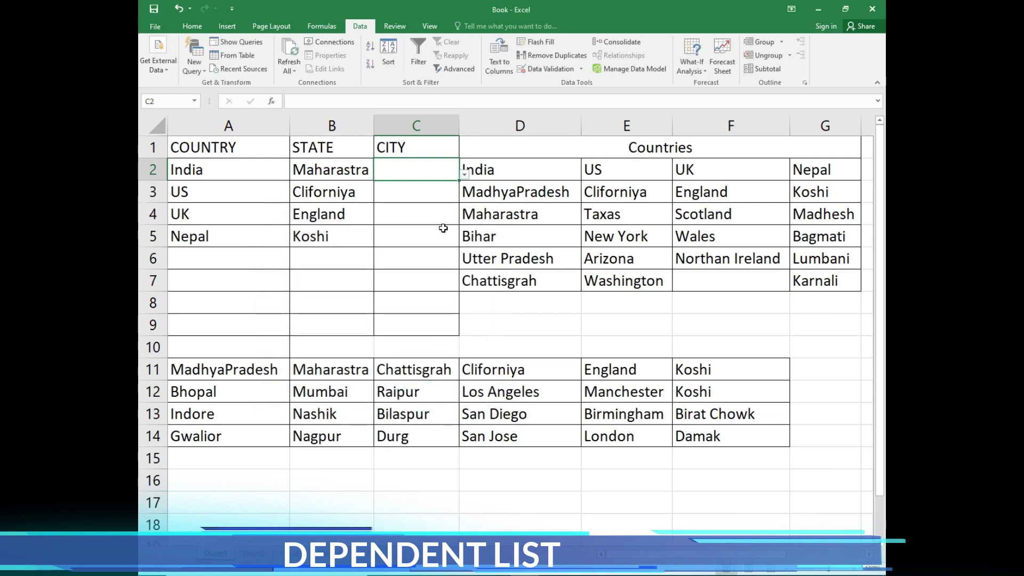
- Choose Mumbai as the city in C2 and fill the cell down through C5
{"action": "left_click", "coordinate": [464, 174]}
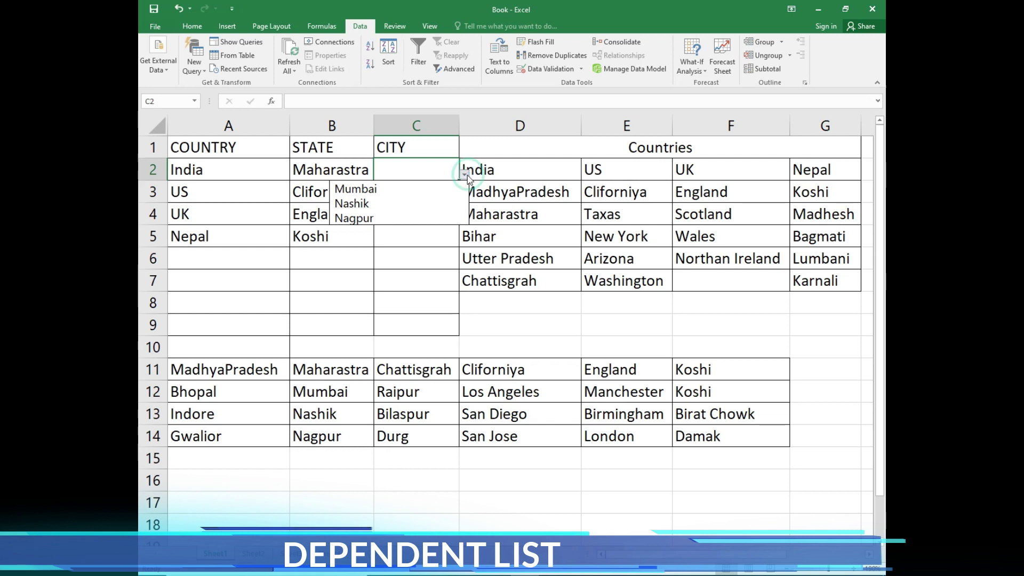
{"action": "left_click", "coordinate": [434, 190]}
{"action": "left_click_drag", "start_coordinate": [460, 181], "coordinate": [447, 248]}
- Choose Los Angeles as the city in C3, Manchester in C4 and Birat Chowk in C5
{"action": "left_click", "coordinate": [436, 193]}
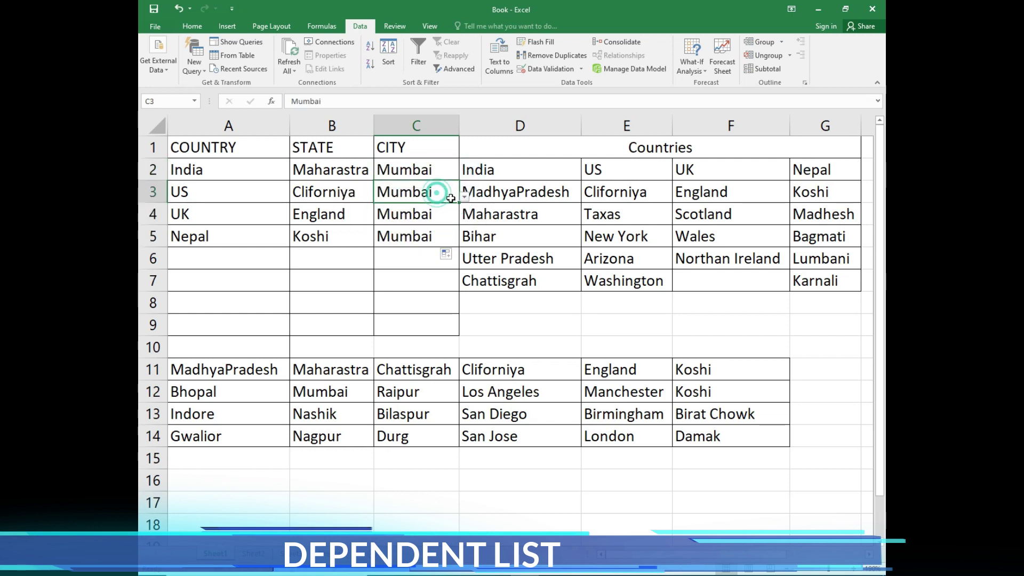
{"action": "left_click", "coordinate": [465, 196]}
{"action": "left_click", "coordinate": [434, 209]}
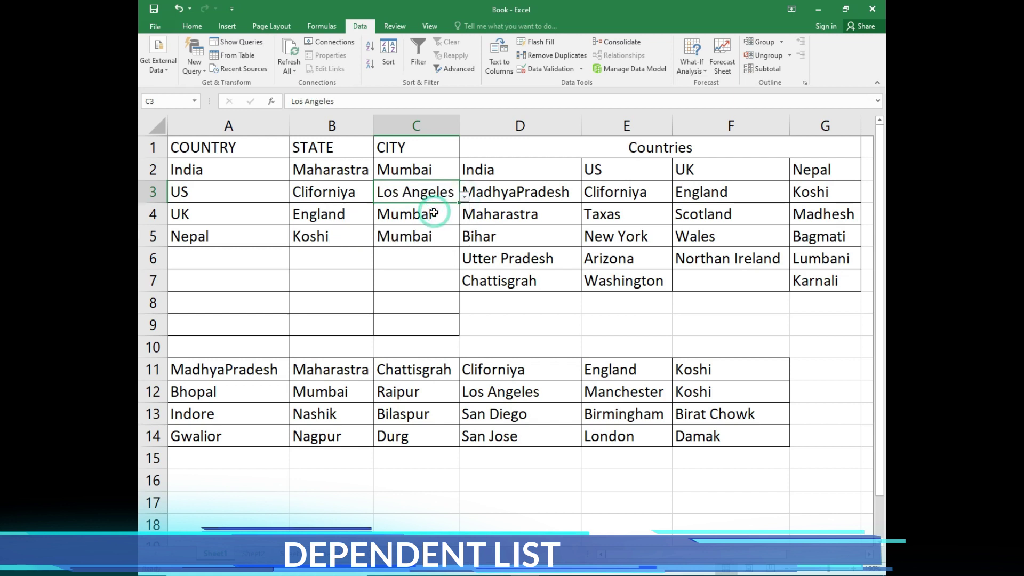
{"action": "left_click", "coordinate": [434, 213]}
{"action": "left_click", "coordinate": [465, 219]}
{"action": "left_click", "coordinate": [446, 233]}
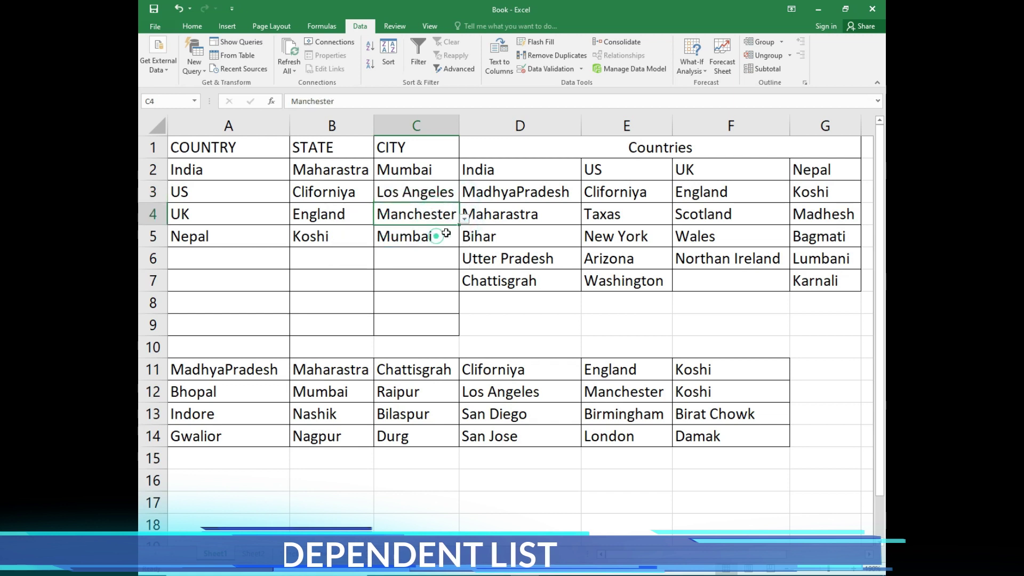
{"action": "left_click", "coordinate": [443, 236]}
{"action": "left_click", "coordinate": [465, 241]}
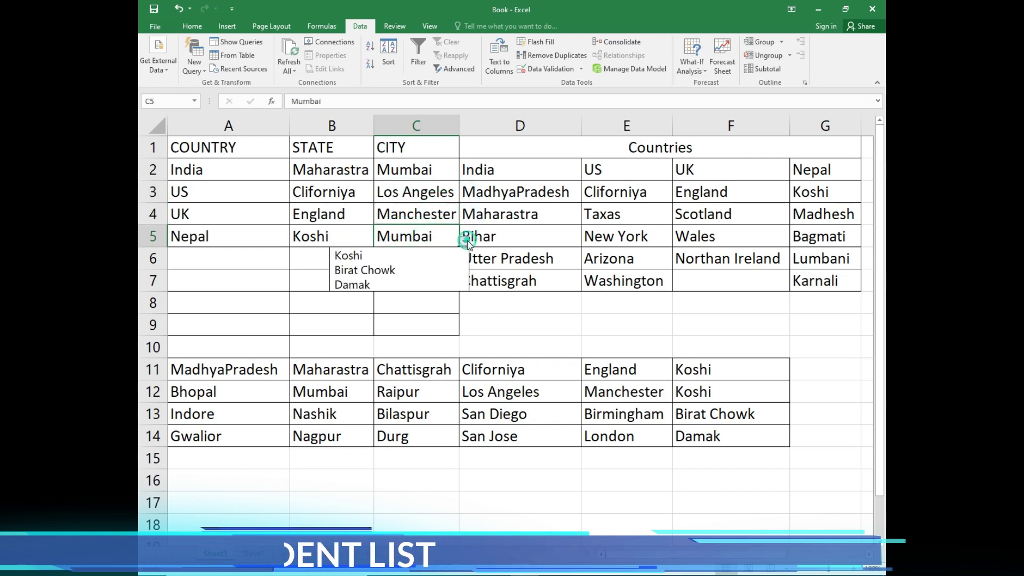
{"action": "left_click", "coordinate": [415, 273]}
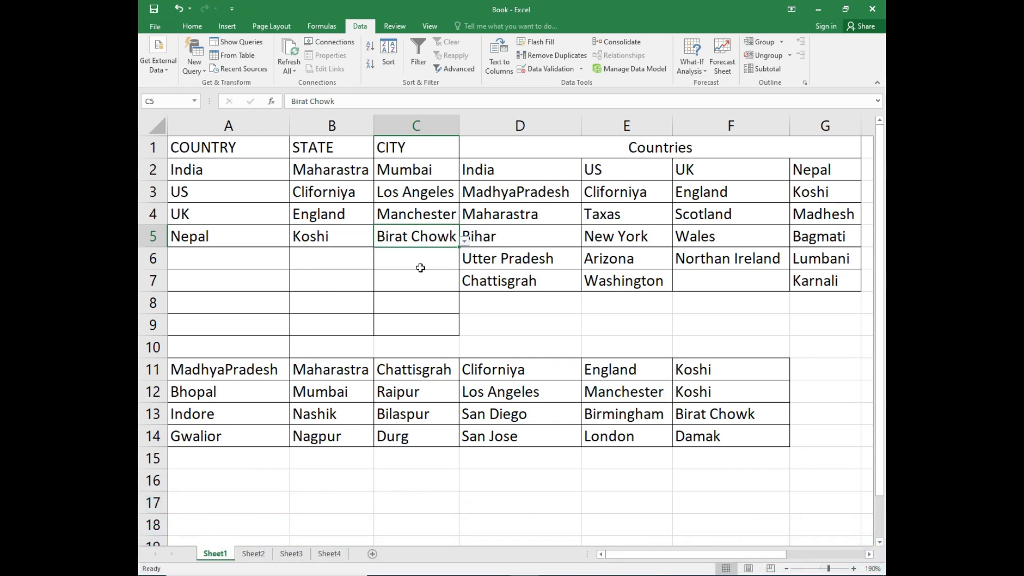